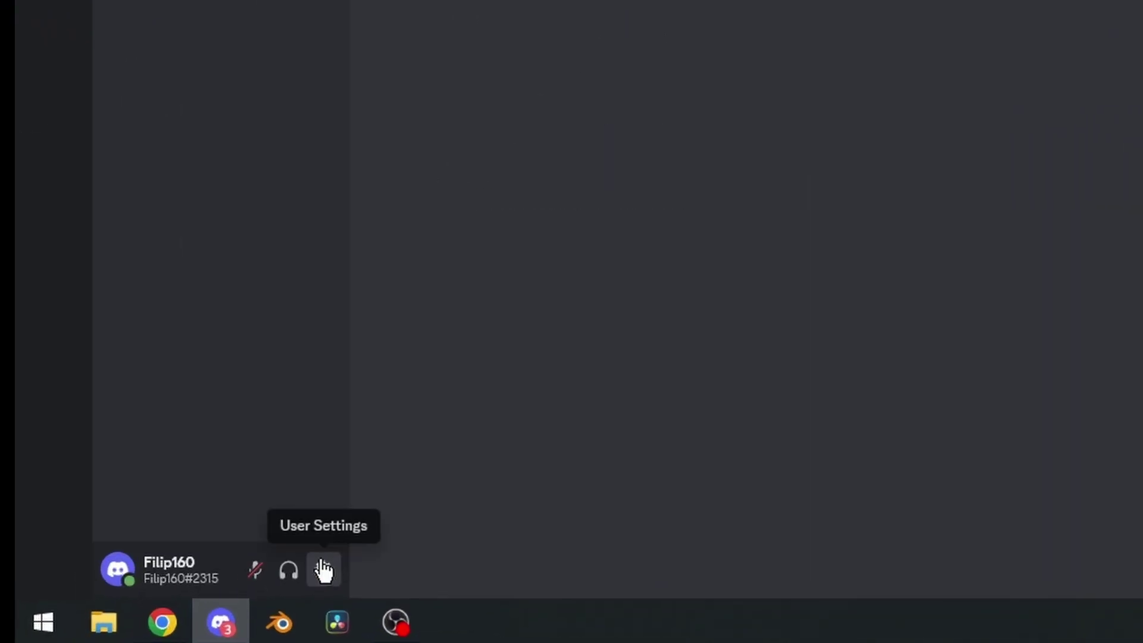
# Open the Appearance settings in Discord and start the preview of the Nitro color themes.
pyautogui.click(324, 570)
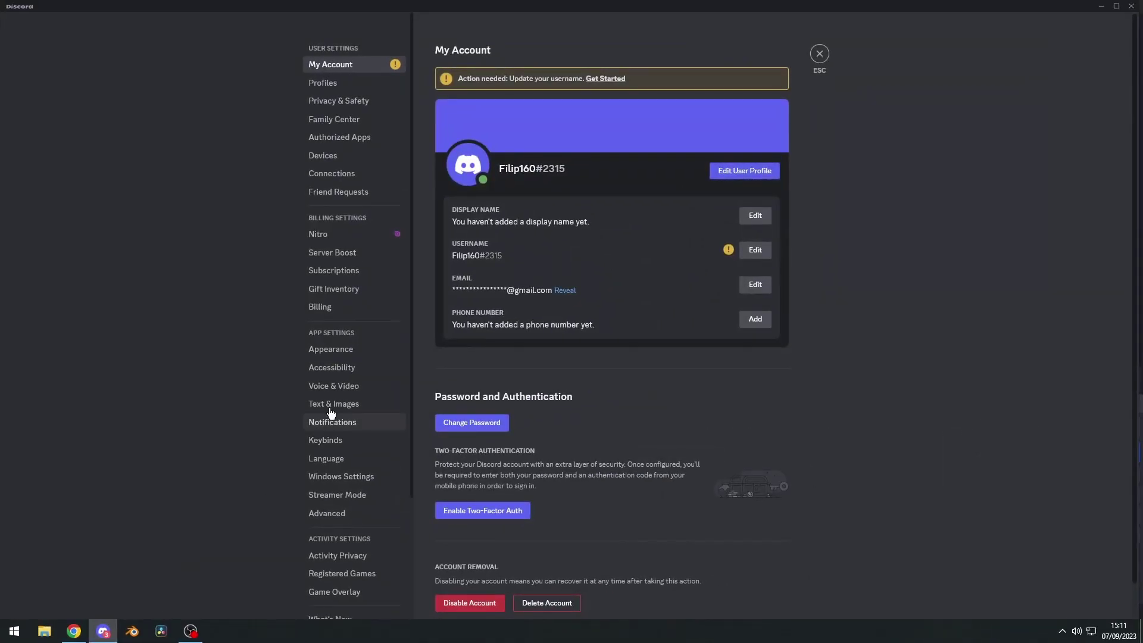
pyautogui.click(342, 351)
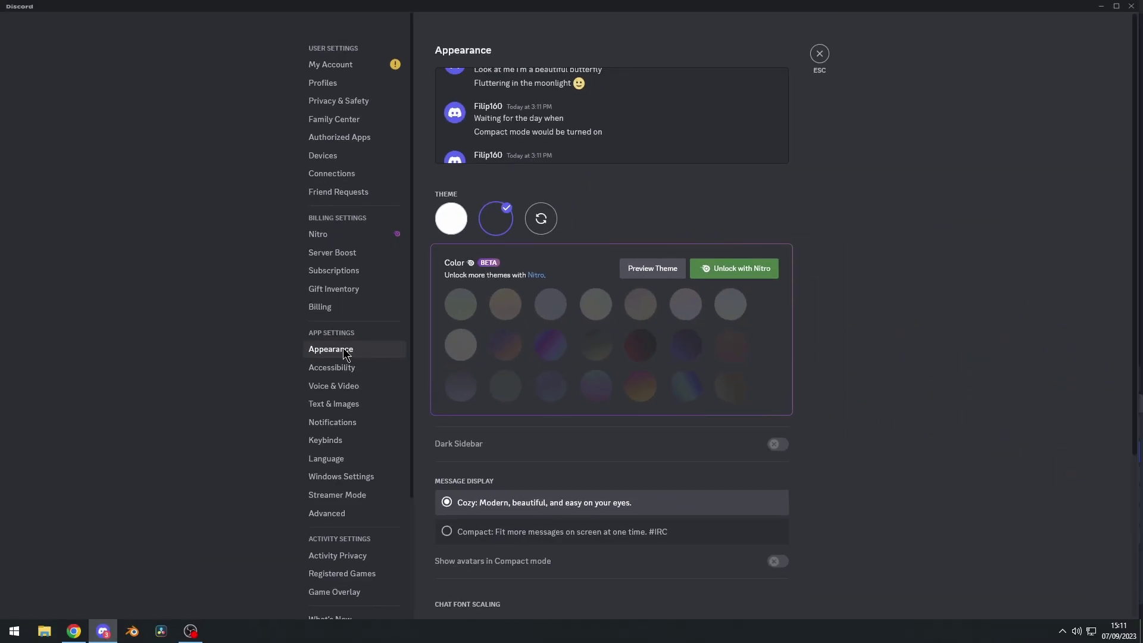
pyautogui.moveTo(471, 259)
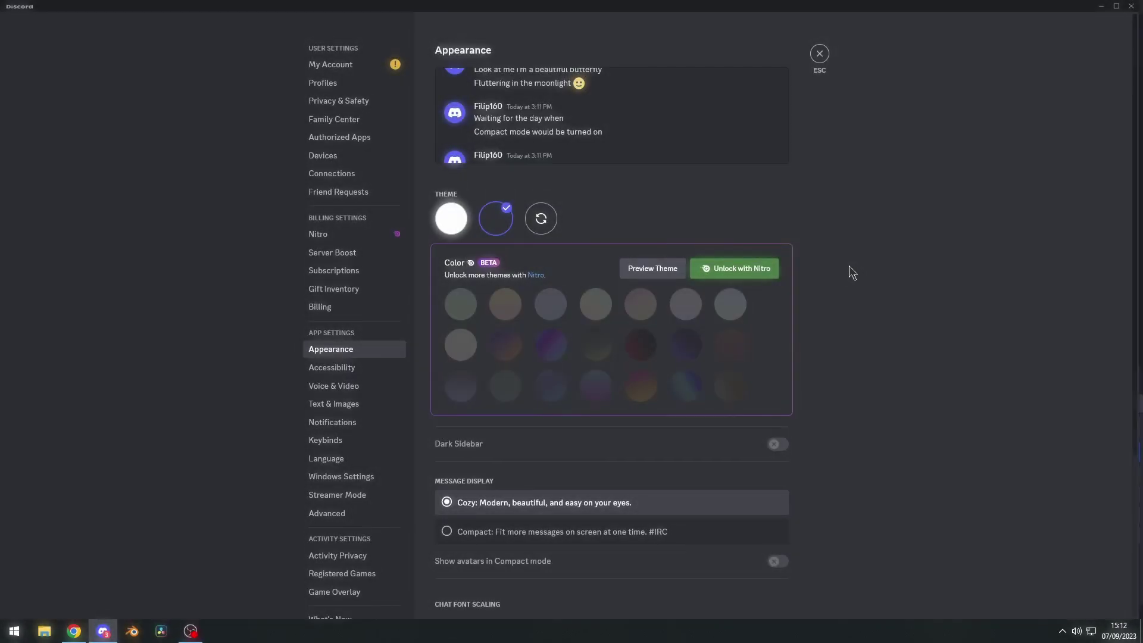
pyautogui.click(563, 302)
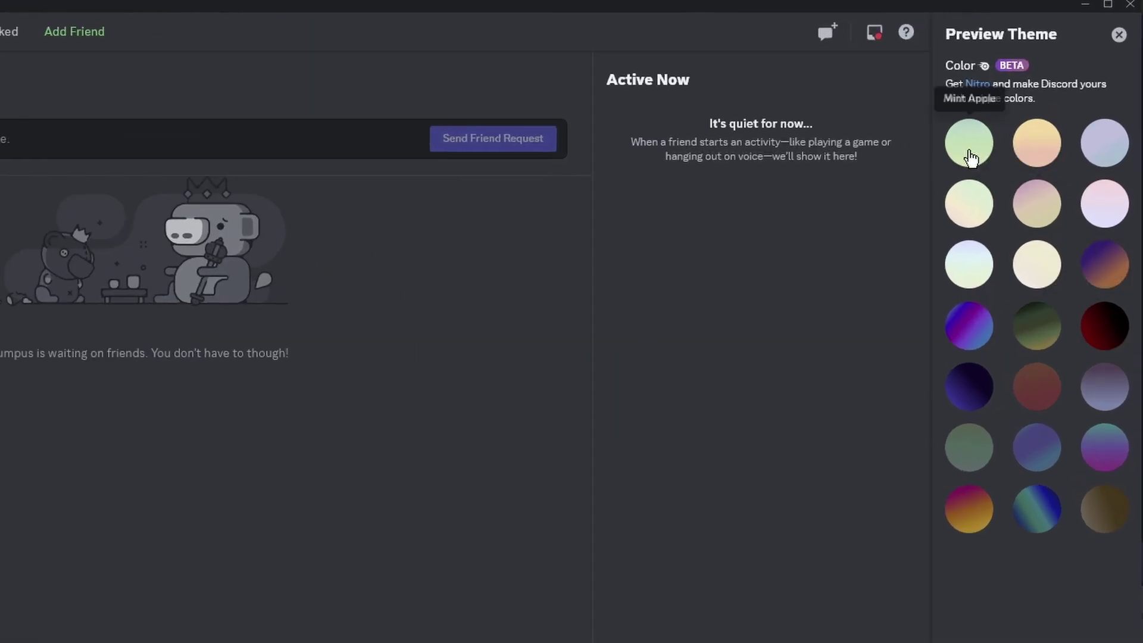
# Preview the Nitro color themes one after another, from Mint Apple through Sunrise and Chroma Glow to the dark blue-purple gradient.
pyautogui.click(968, 142)
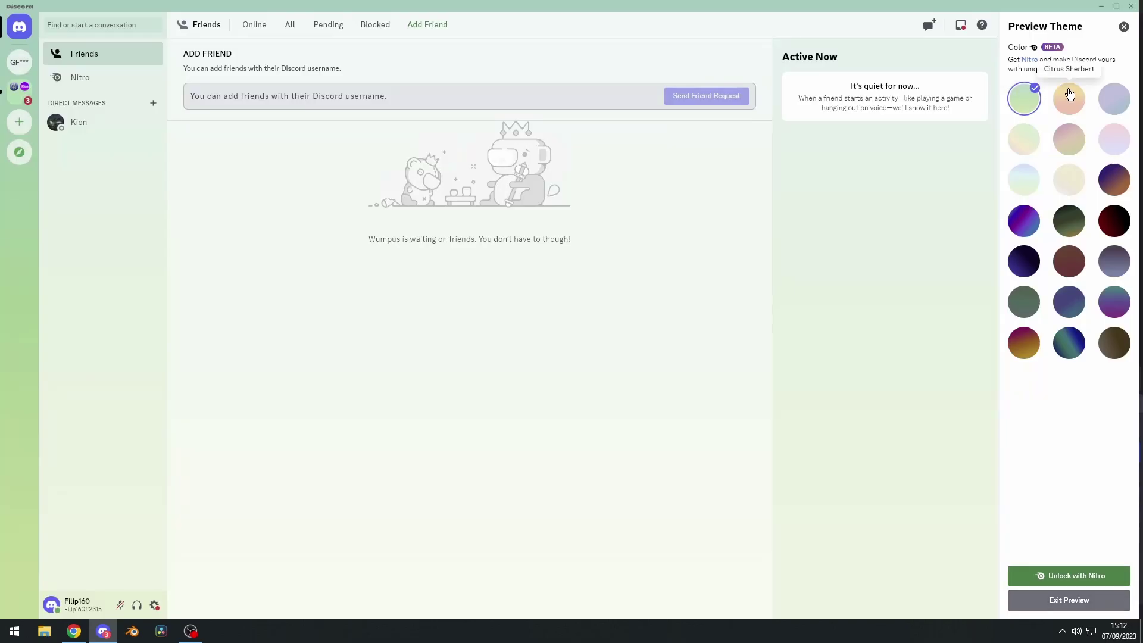
pyautogui.click(1037, 143)
pyautogui.click(1084, 149)
pyautogui.click(1025, 140)
pyautogui.click(1069, 140)
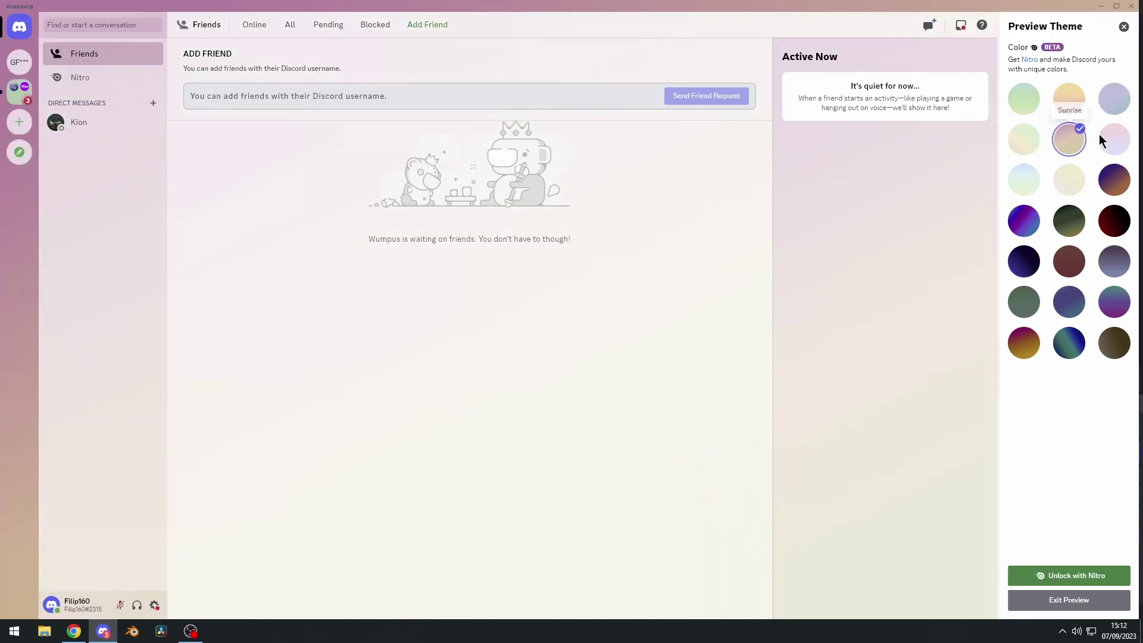
pyautogui.click(1024, 180)
pyautogui.click(1060, 189)
pyautogui.click(1026, 220)
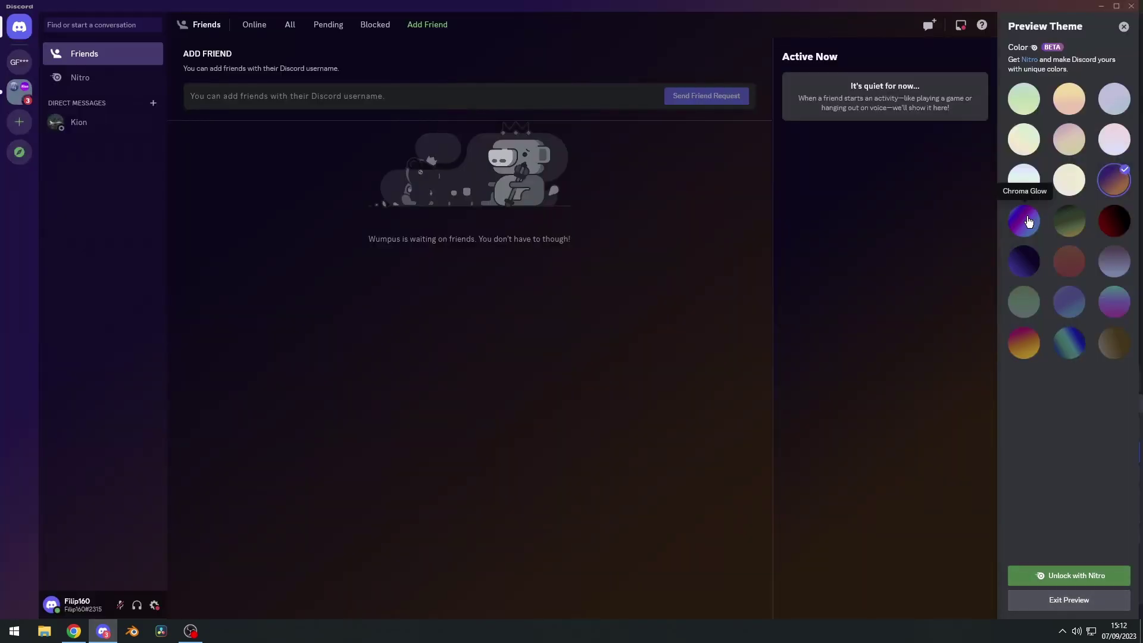
pyautogui.click(1070, 221)
pyautogui.click(1110, 221)
pyautogui.click(1025, 261)
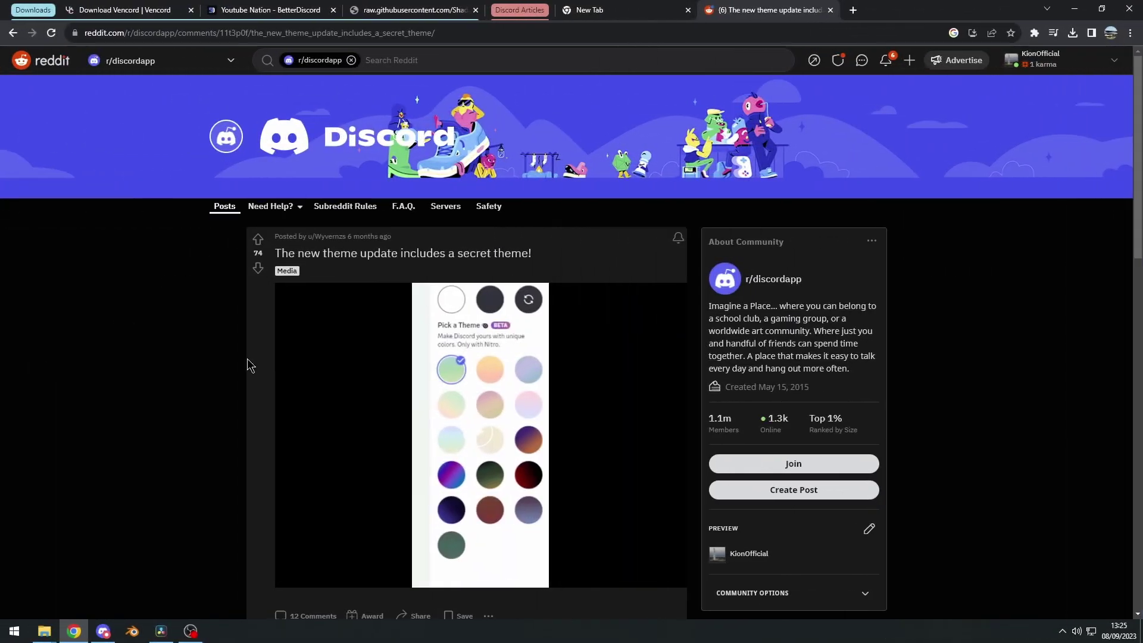
# Switch to Chrome and examine the Reddit post "The new theme update includes a secret theme!".
pyautogui.scroll(-1, 169, 398)
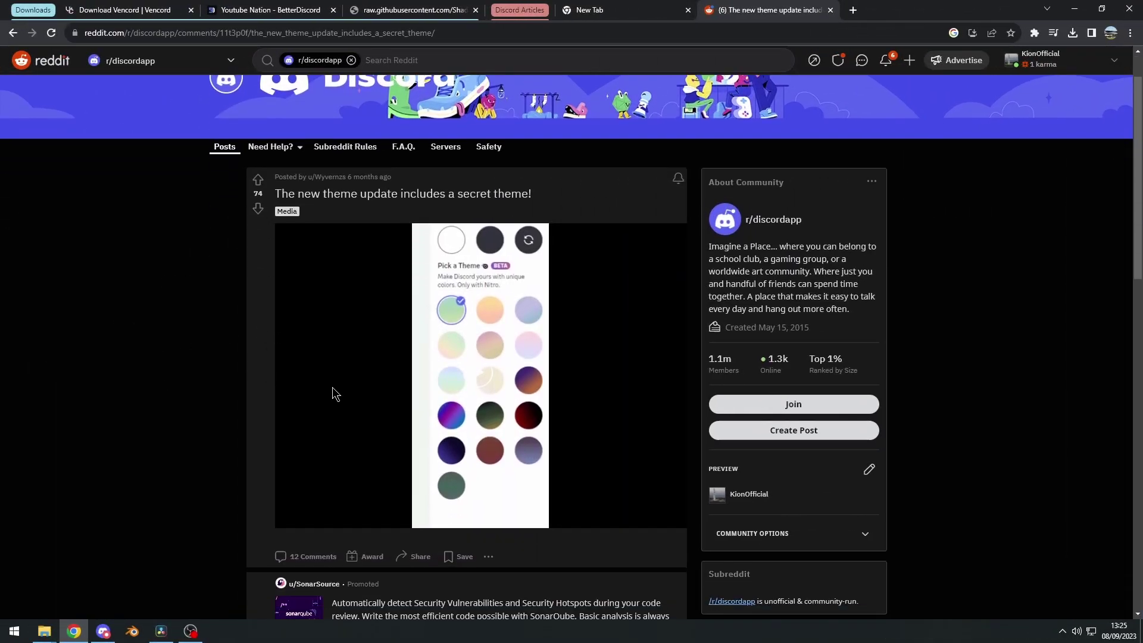
pyautogui.scroll(1, 130, 253)
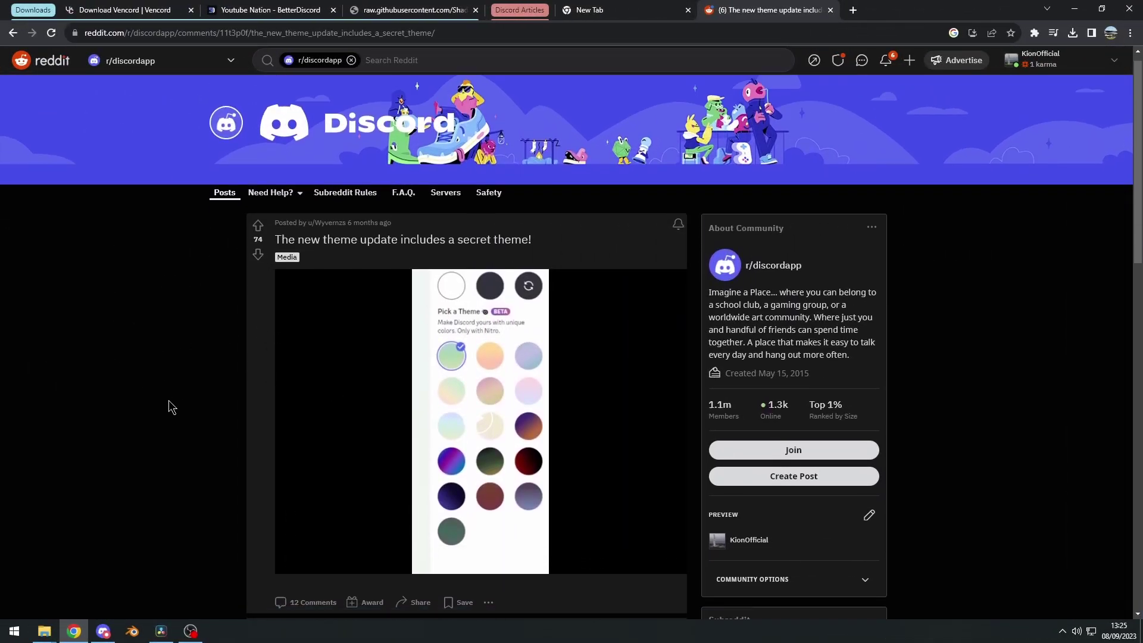
pyautogui.scroll(-2, 171, 401)
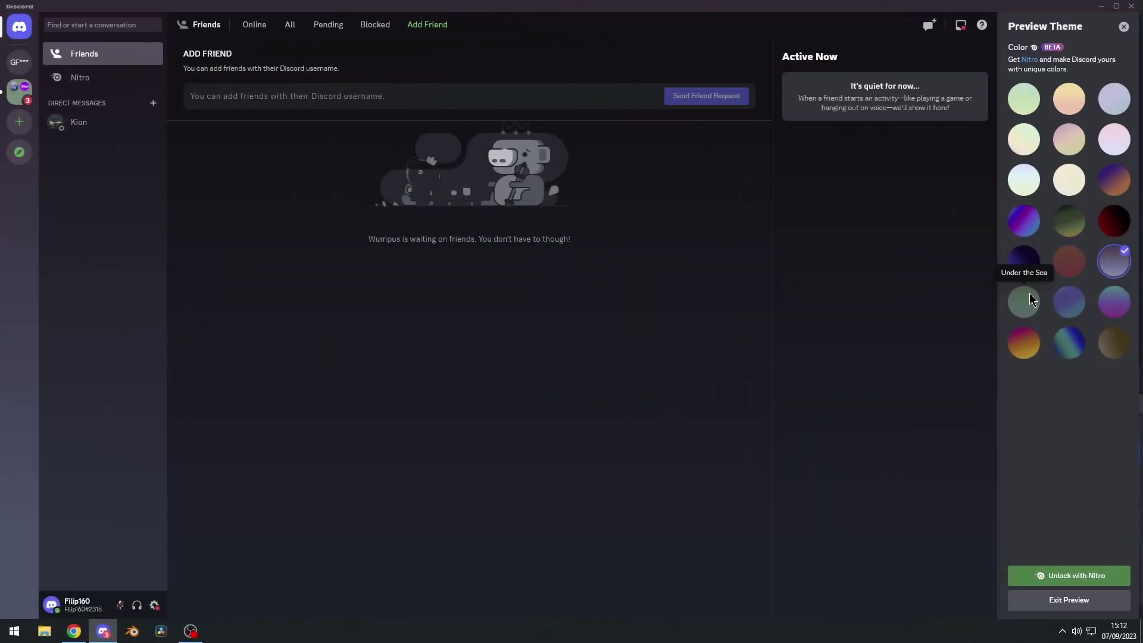
# Back in Discord, preview the last five color themes, including Neon Nights.
pyautogui.click(1069, 302)
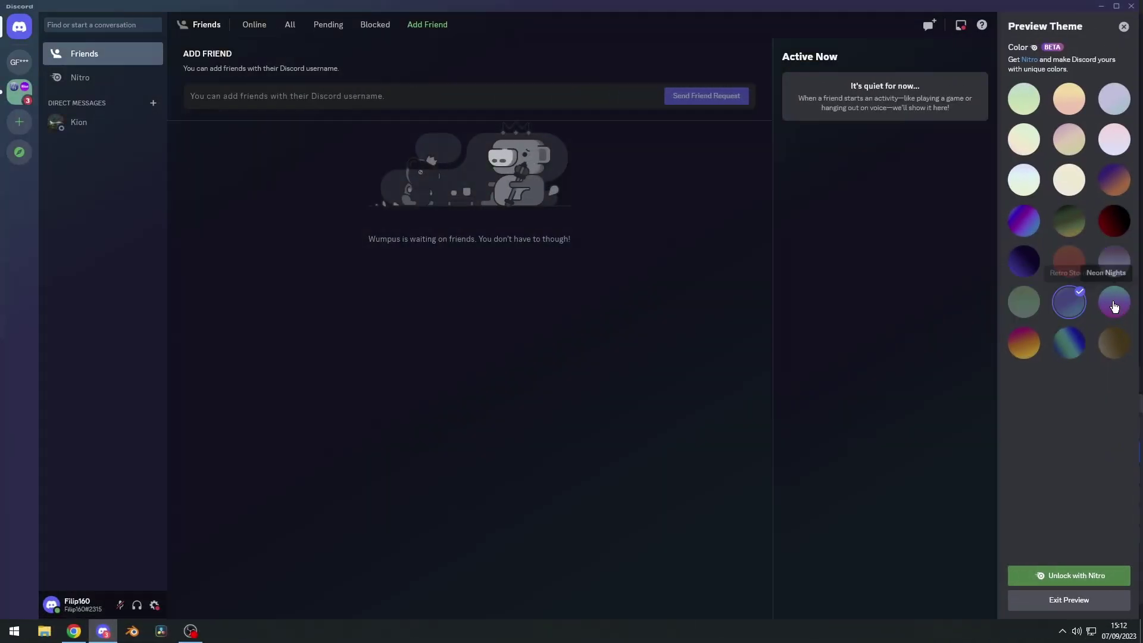
pyautogui.click(1115, 305)
pyautogui.click(1025, 343)
pyautogui.click(1069, 343)
pyautogui.click(1116, 347)
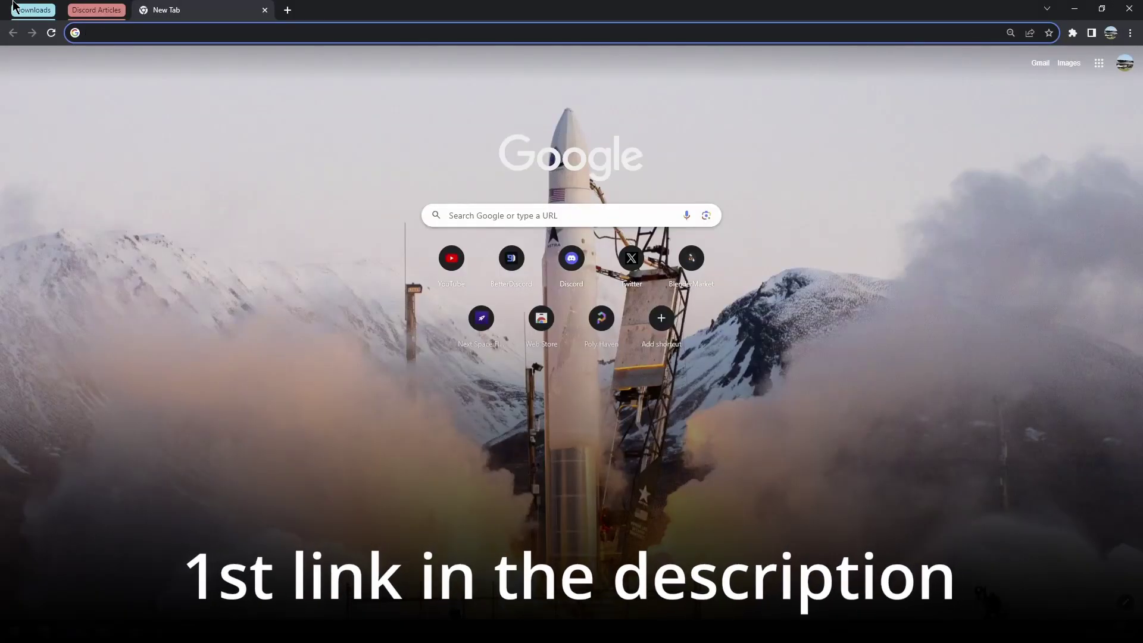
# Open the Vencord website in Chrome and download VencordInstaller.exe for Windows.
pyautogui.click(13, 5)
pyautogui.click(119, 10)
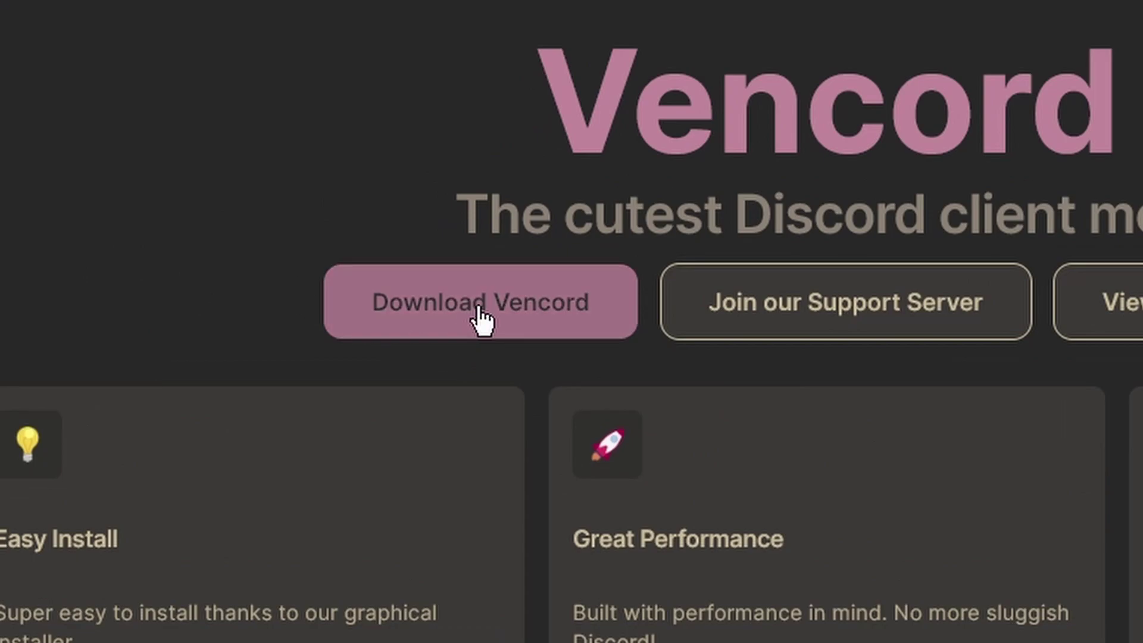
pyautogui.click(431, 218)
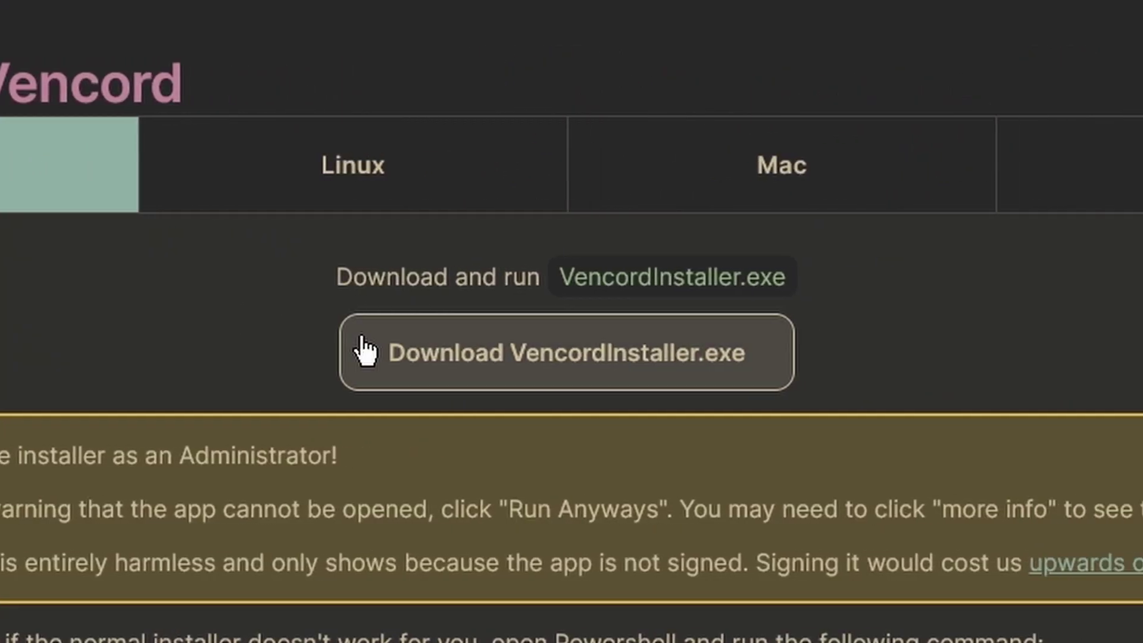
pyautogui.click(405, 366)
pyautogui.click(500, 364)
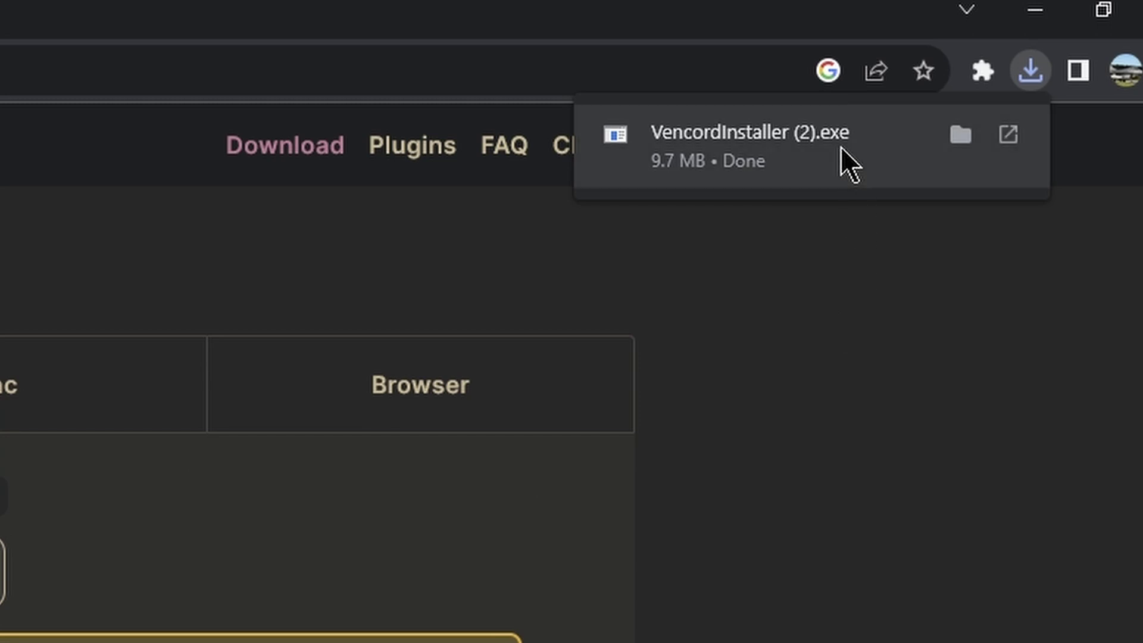
# Run the downloaded Vencord installer and install Vencord into the Stable Discord location.
pyautogui.click(842, 160)
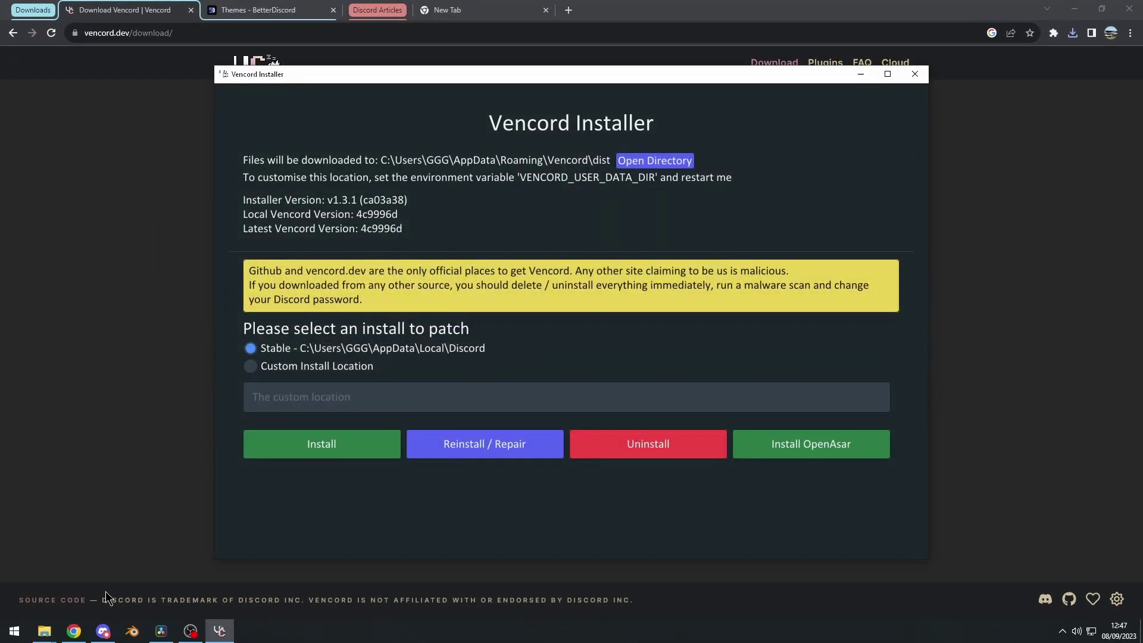
pyautogui.moveTo(103, 631)
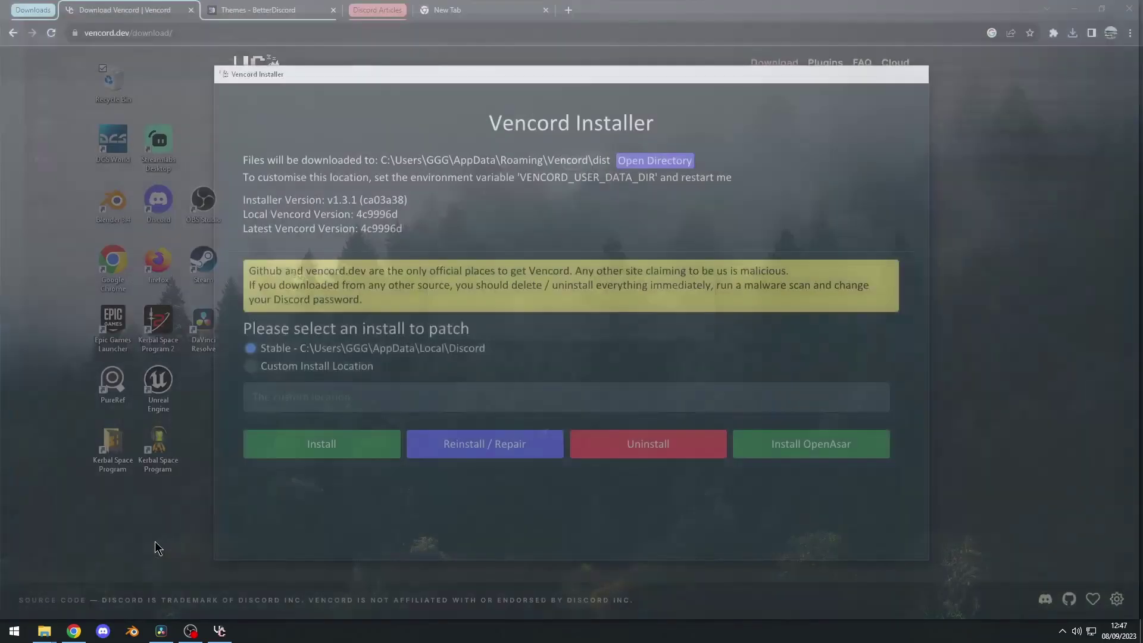
pyautogui.click(156, 541)
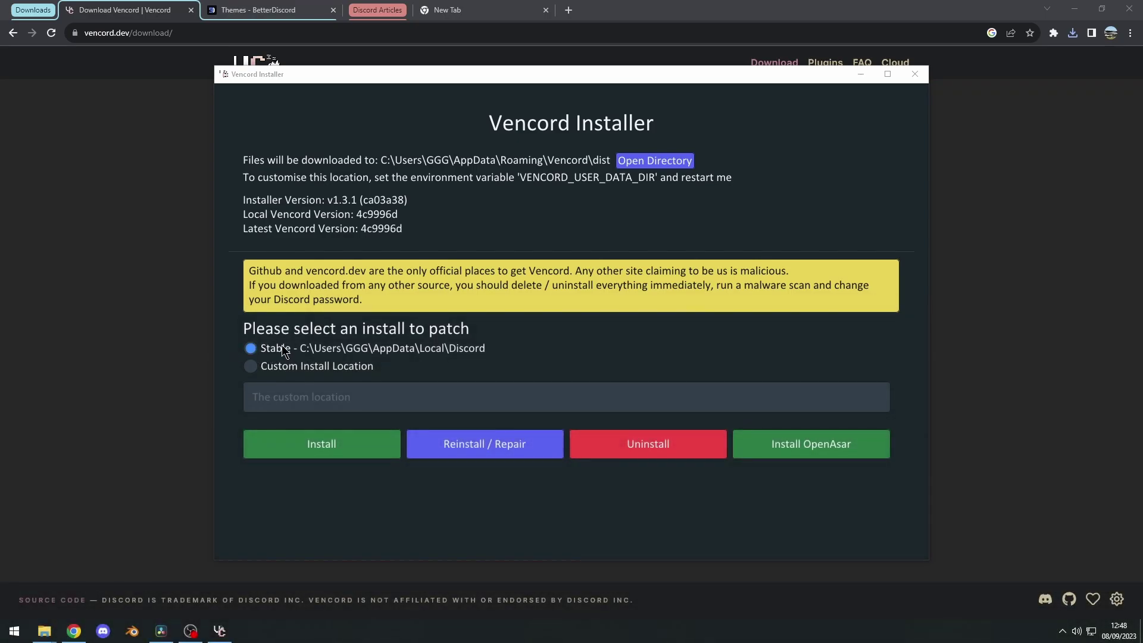
pyautogui.click(342, 444)
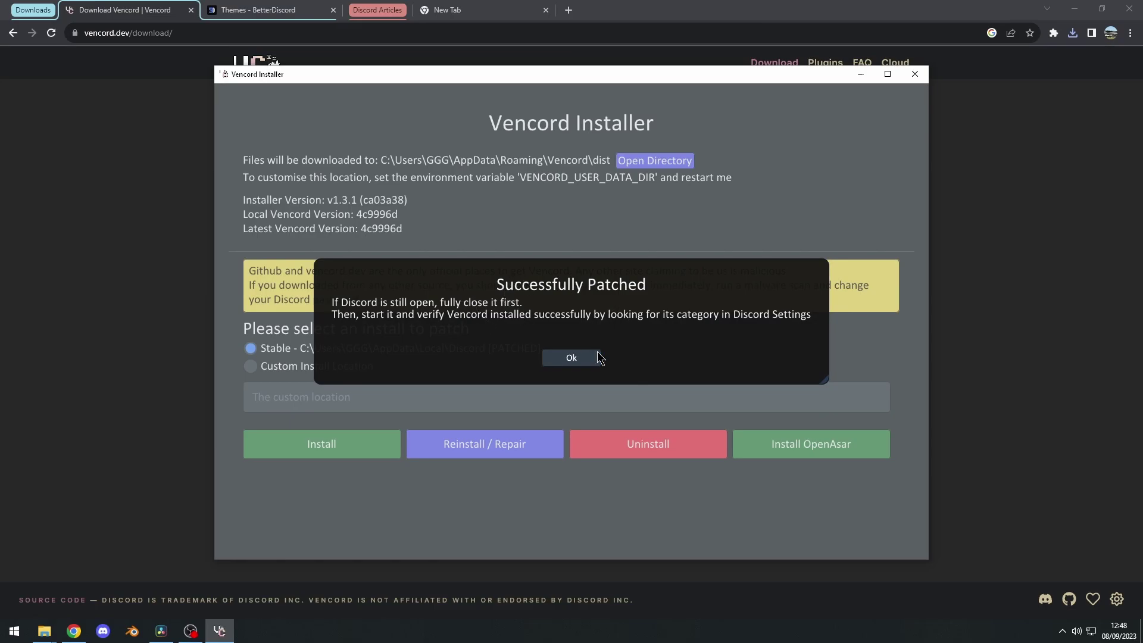
pyautogui.click(573, 359)
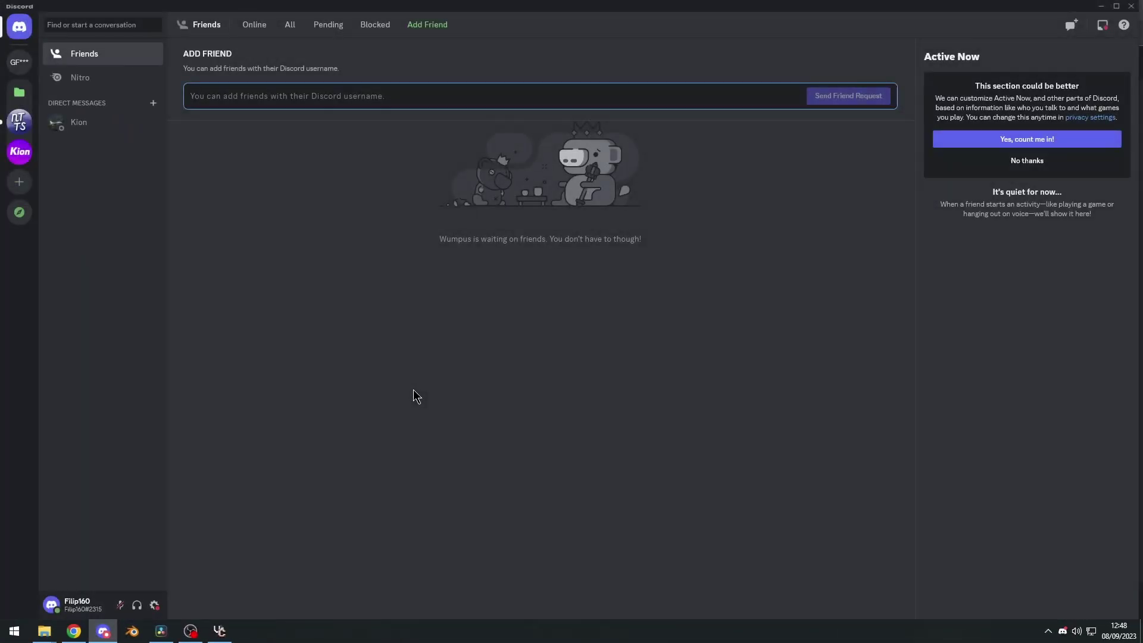
# In Discord's settings, search the Vencord plugins for "fake" and enable the FakeNitro plugin.
pyautogui.click(154, 606)
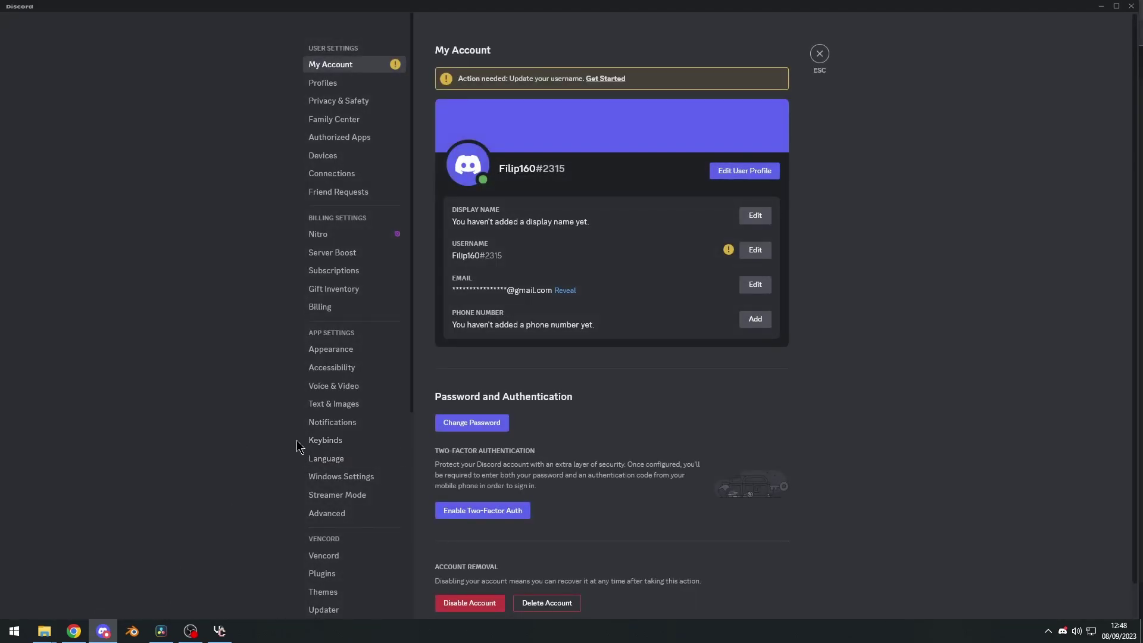
pyautogui.scroll(-5, 297, 446)
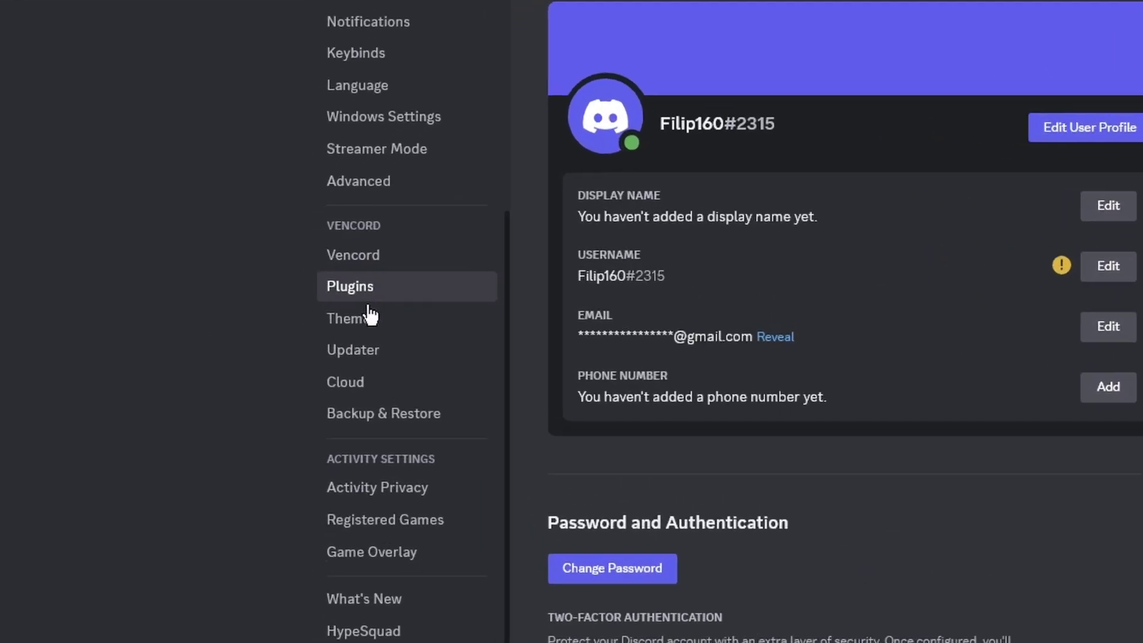
pyautogui.click(320, 262)
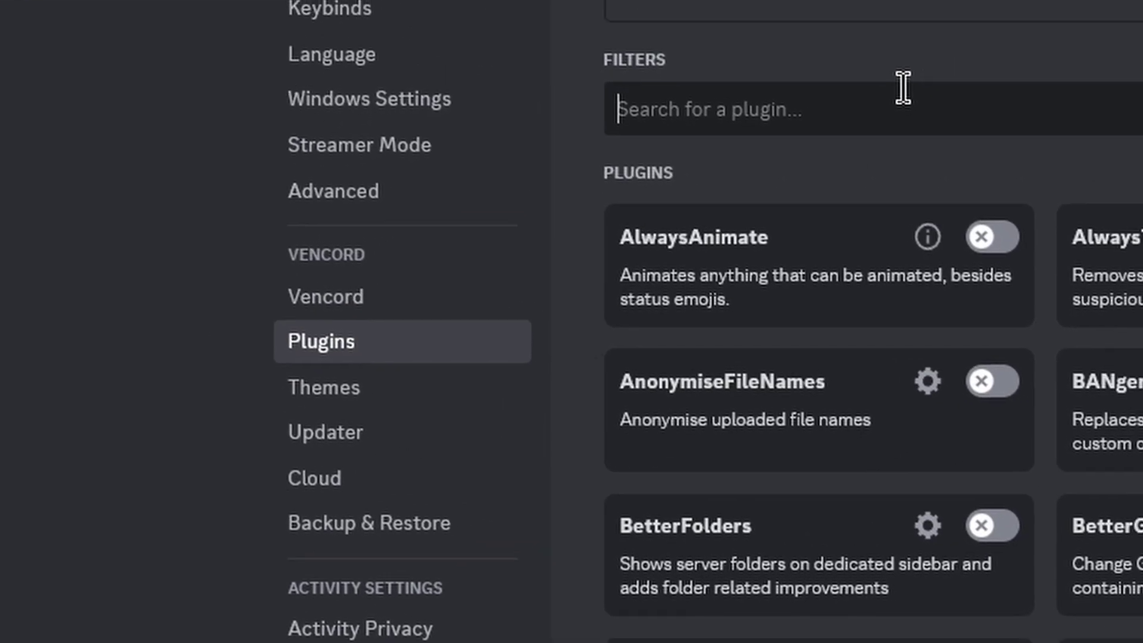
pyautogui.write('fake')
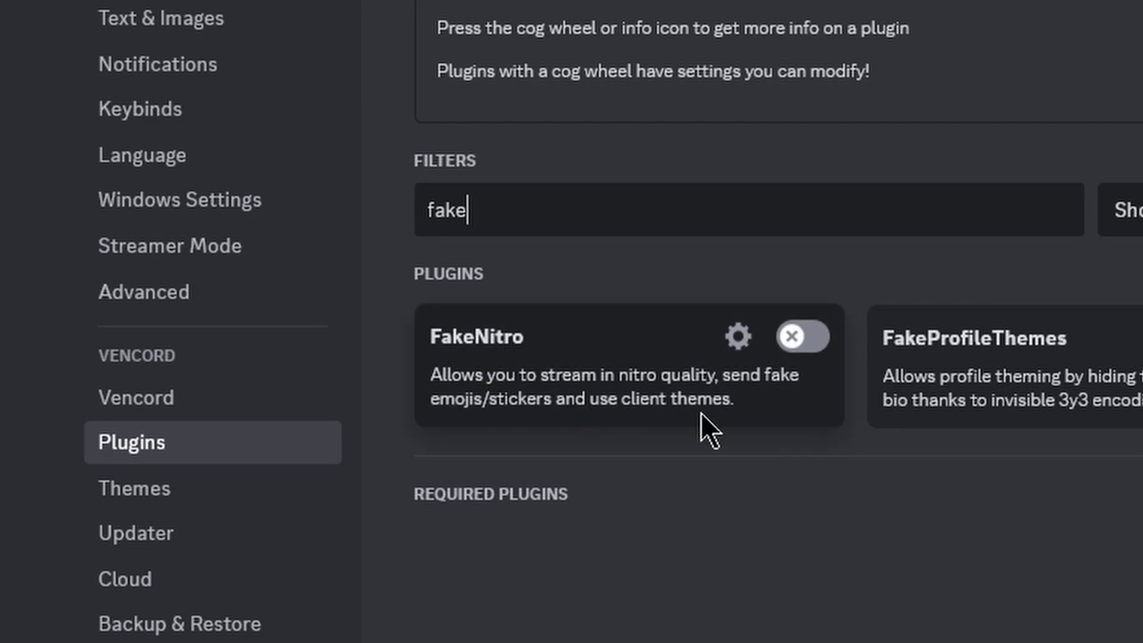
pyautogui.click(826, 338)
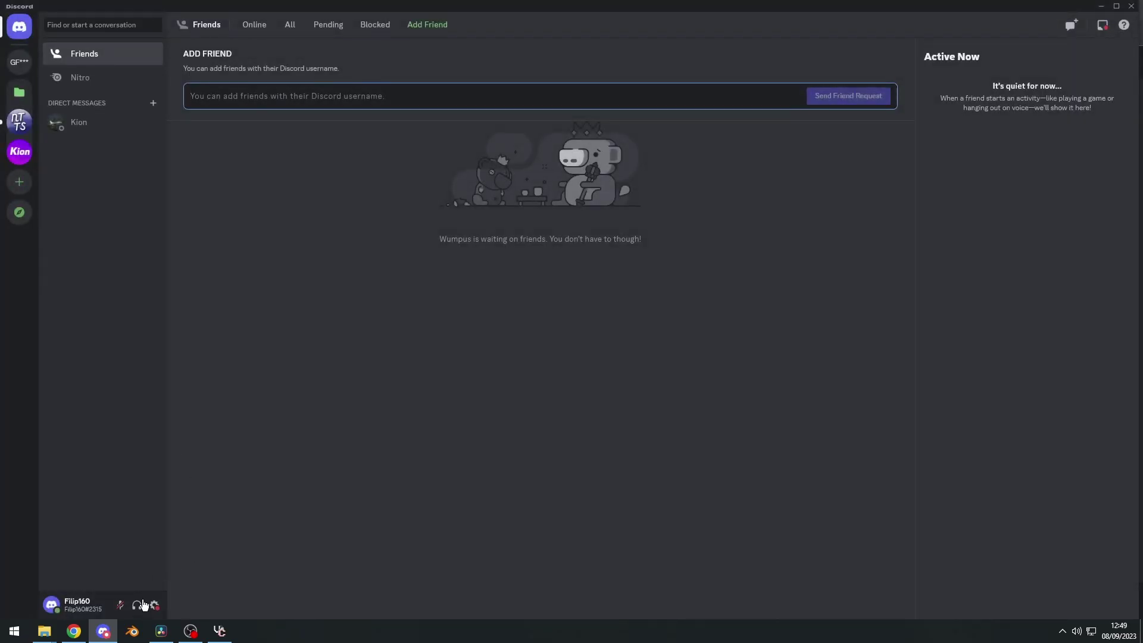
# Apply the Chroma Glow color theme in the Appearance settings and close the settings.
pyautogui.click(155, 605)
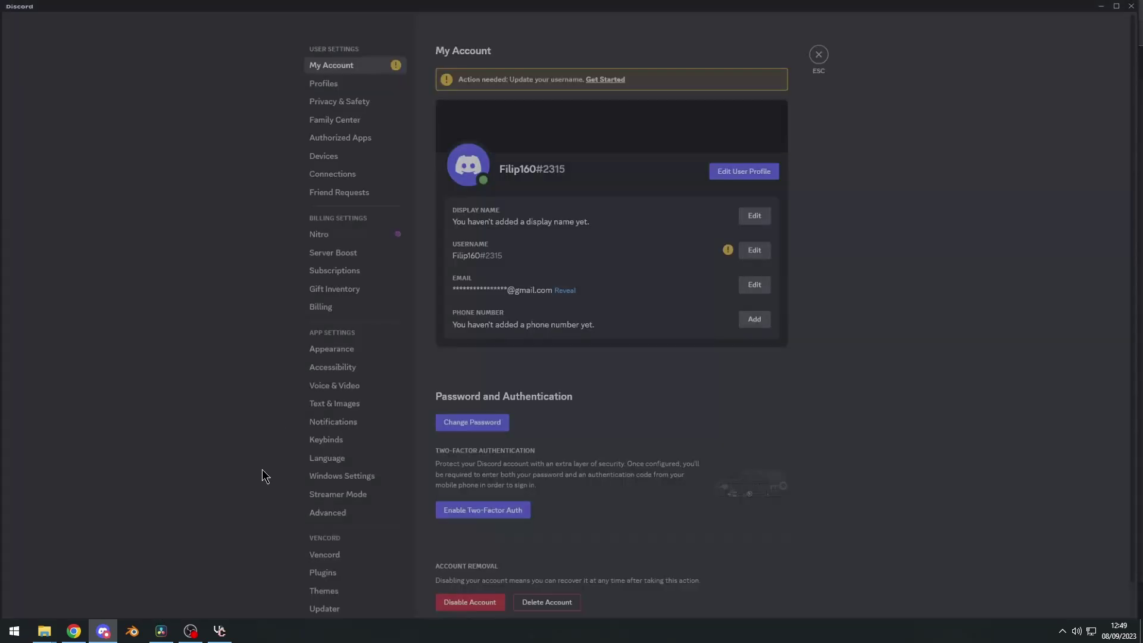
pyautogui.click(333, 352)
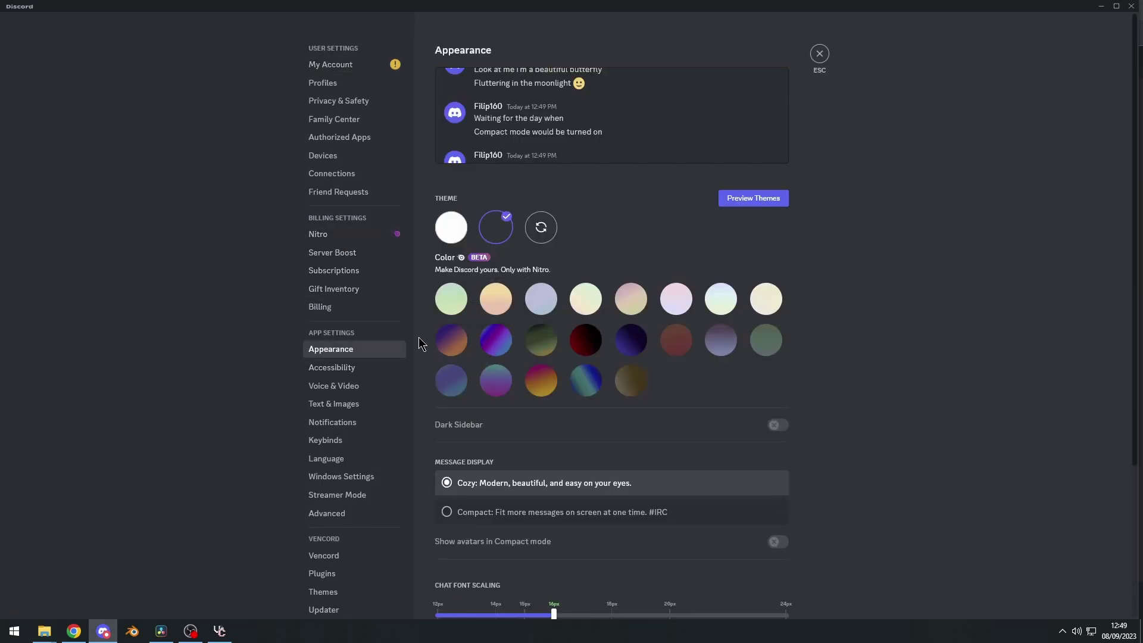
pyautogui.click(509, 343)
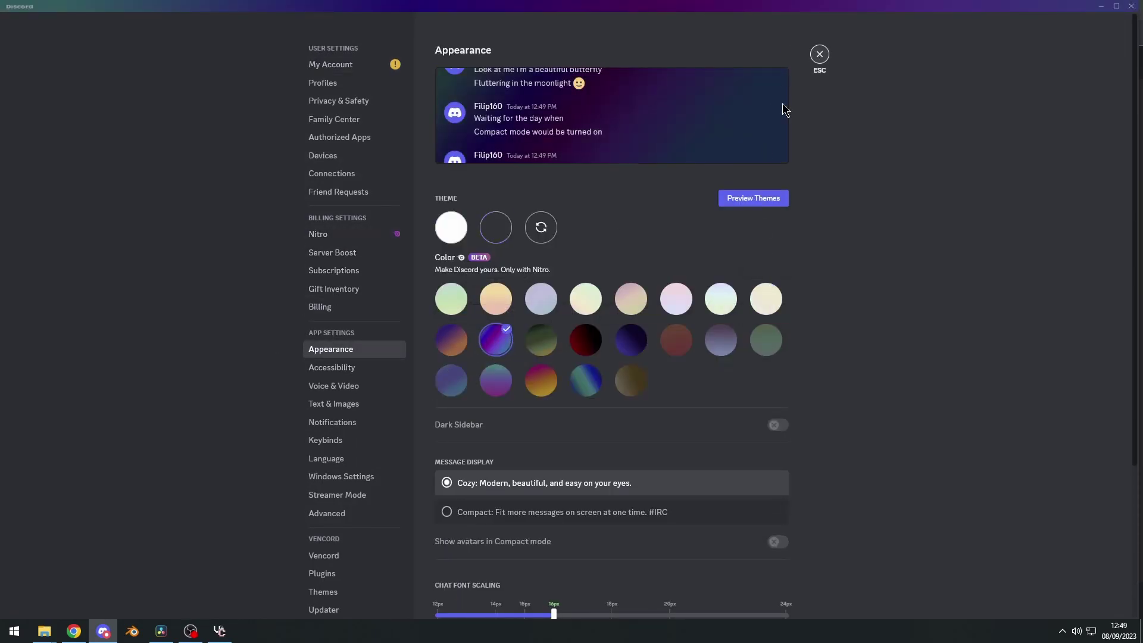
pyautogui.press('Escape')
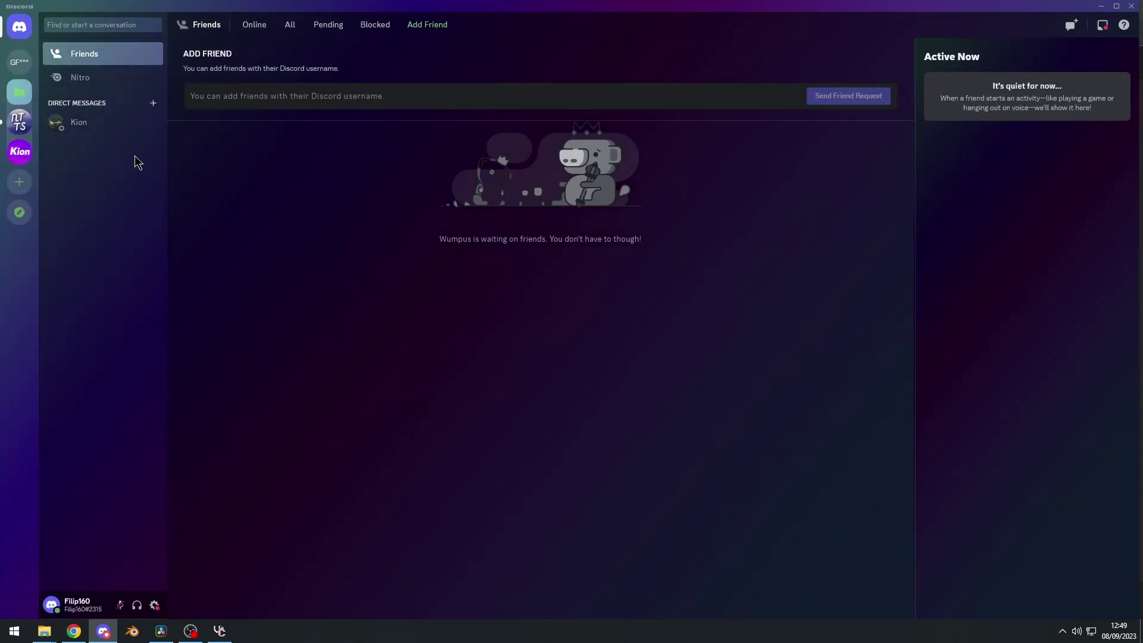
# Check how the applied theme looks in the friends view and in the No Text To Speech server and the server below it.
pyautogui.click(155, 606)
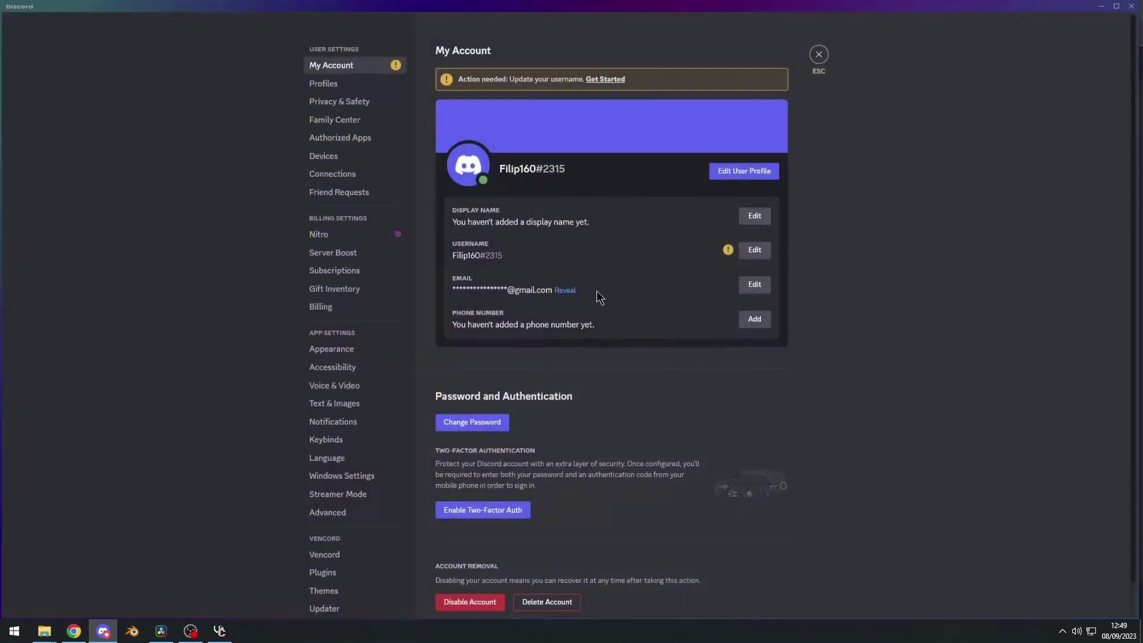
pyautogui.click(822, 55)
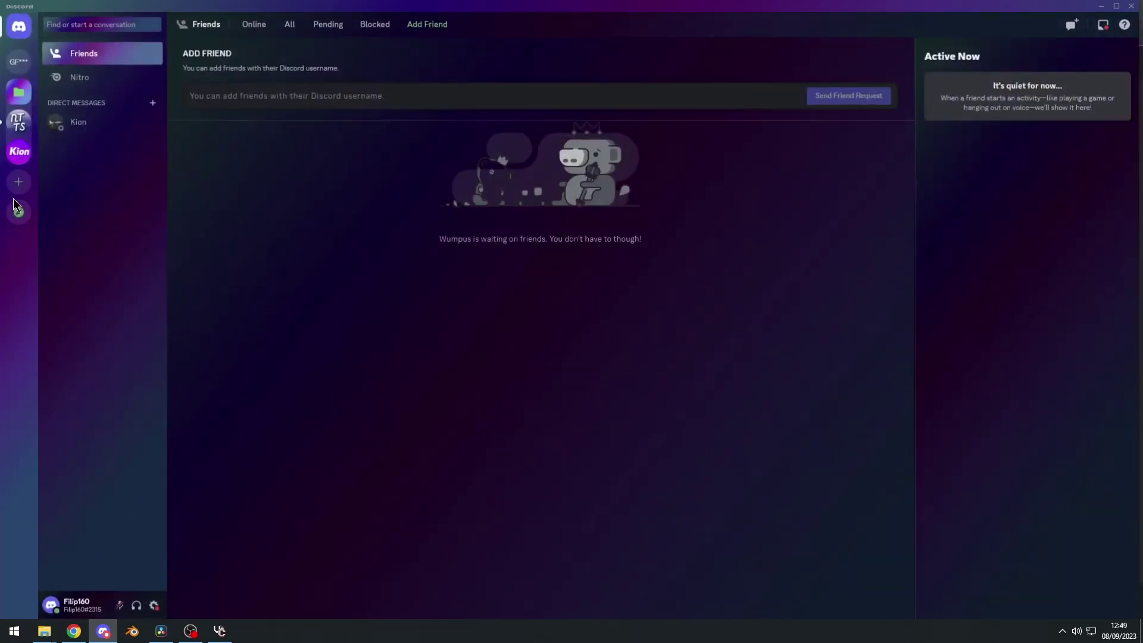
pyautogui.click(18, 133)
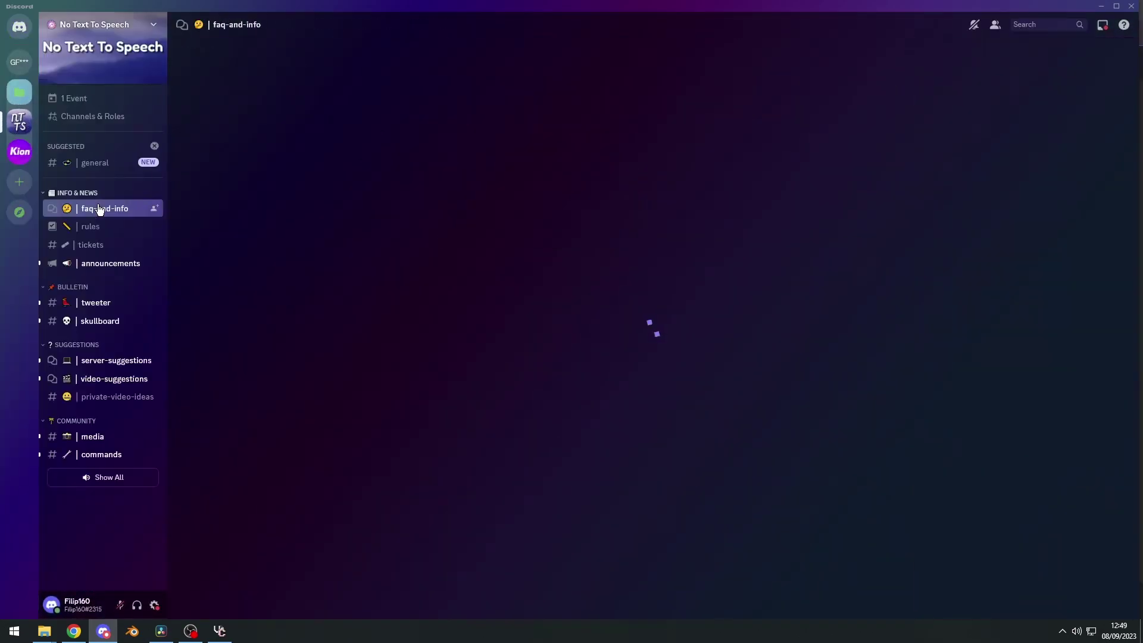
pyautogui.click(20, 152)
pyautogui.click(19, 122)
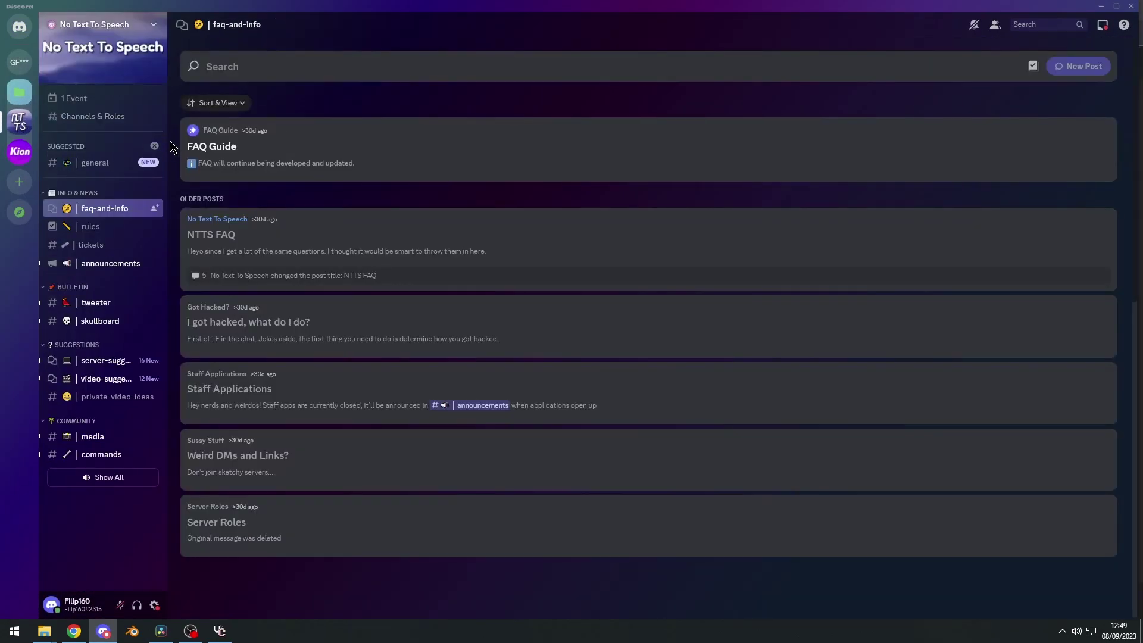
# Try two other dark color themes in the Appearance settings and close the settings.
pyautogui.click(154, 606)
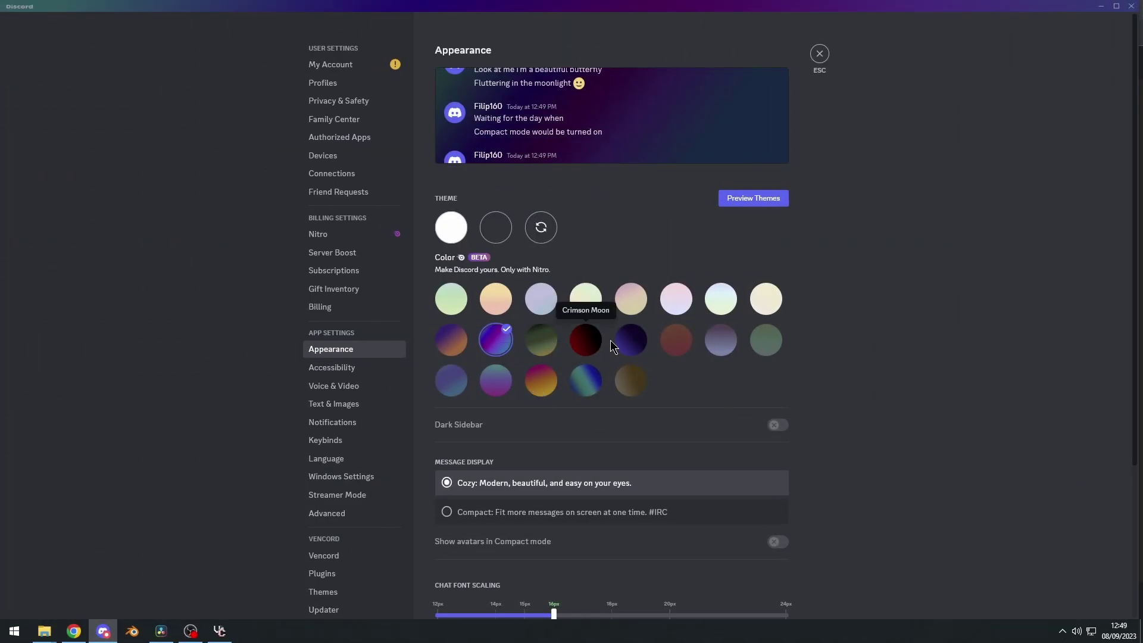
pyautogui.click(623, 343)
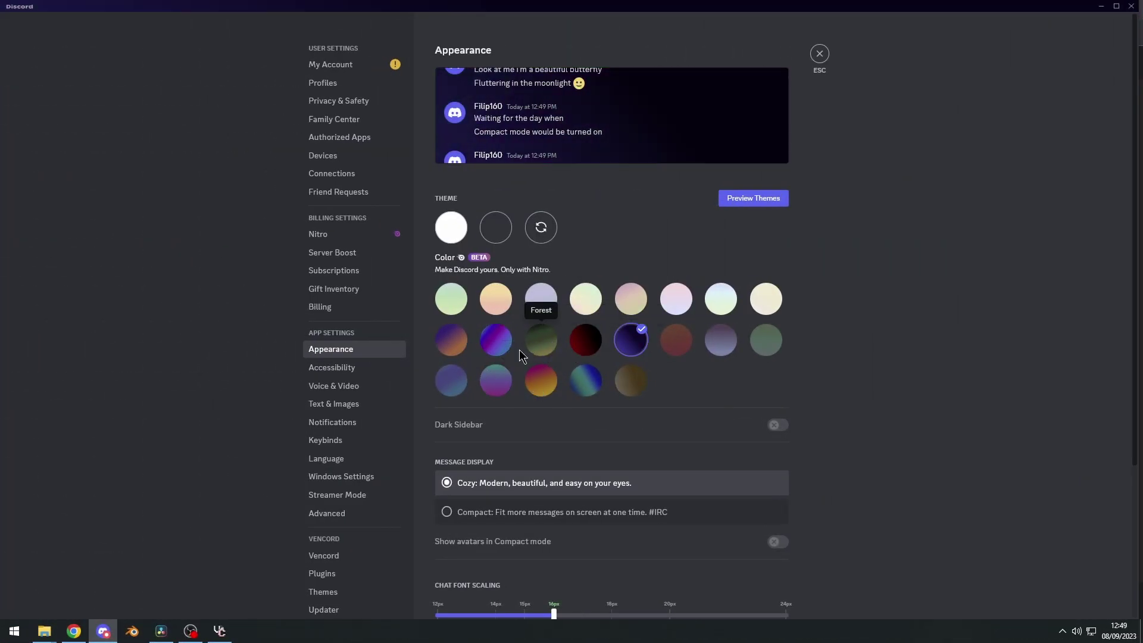
pyautogui.click(456, 344)
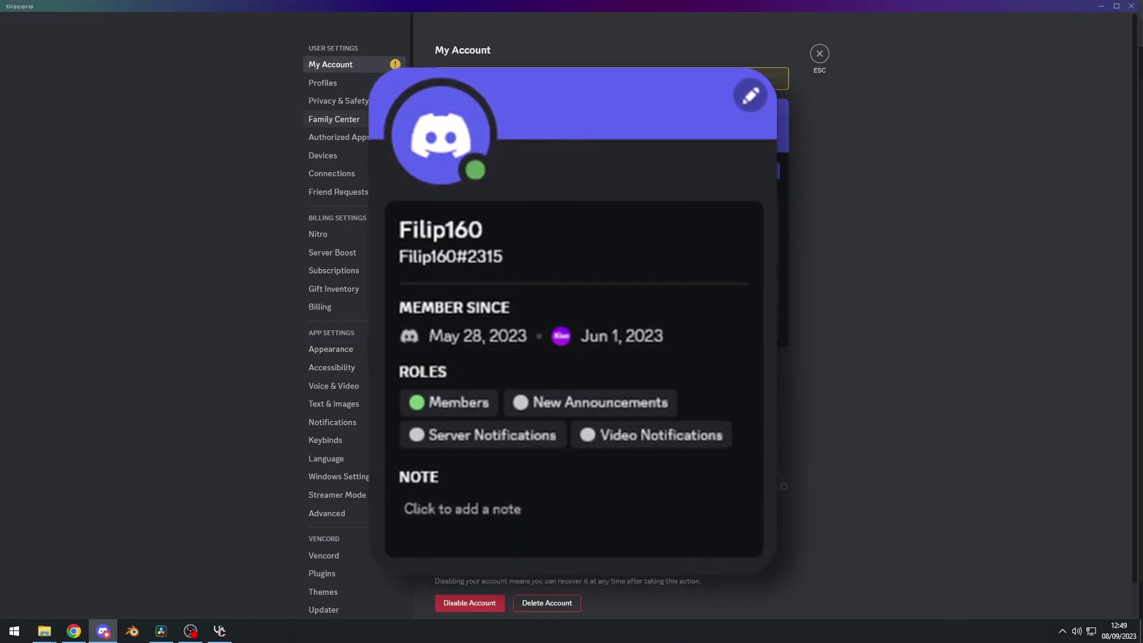
pyautogui.click(819, 54)
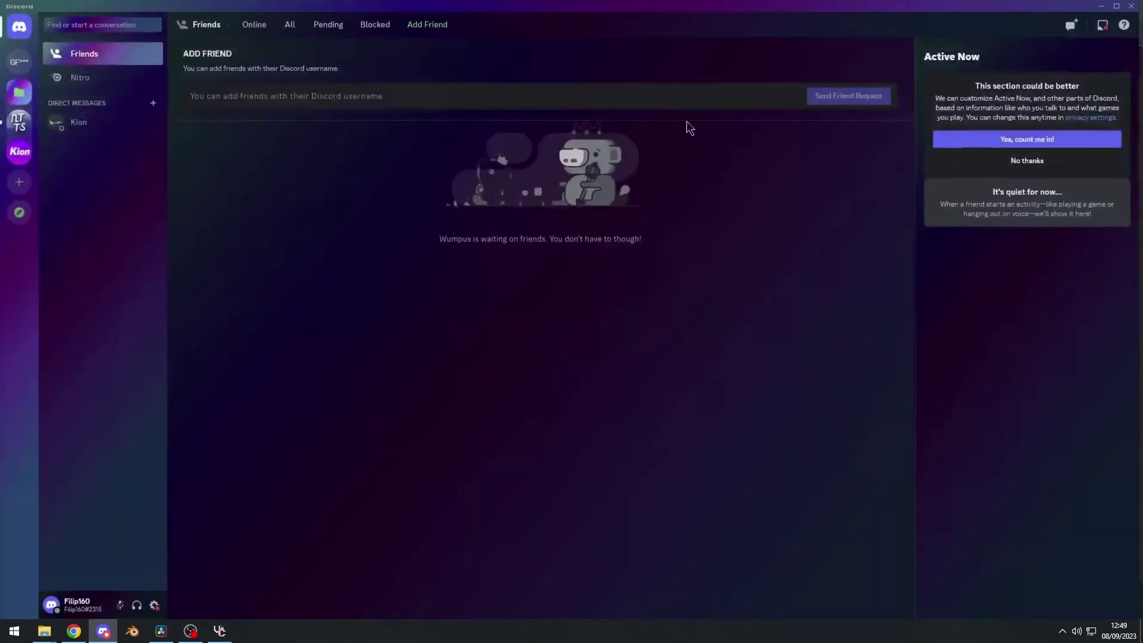
# Send the CrazyEyes emoji from the No Text To Speech server in the Get Fu*** server's general channel.
pyautogui.click(19, 63)
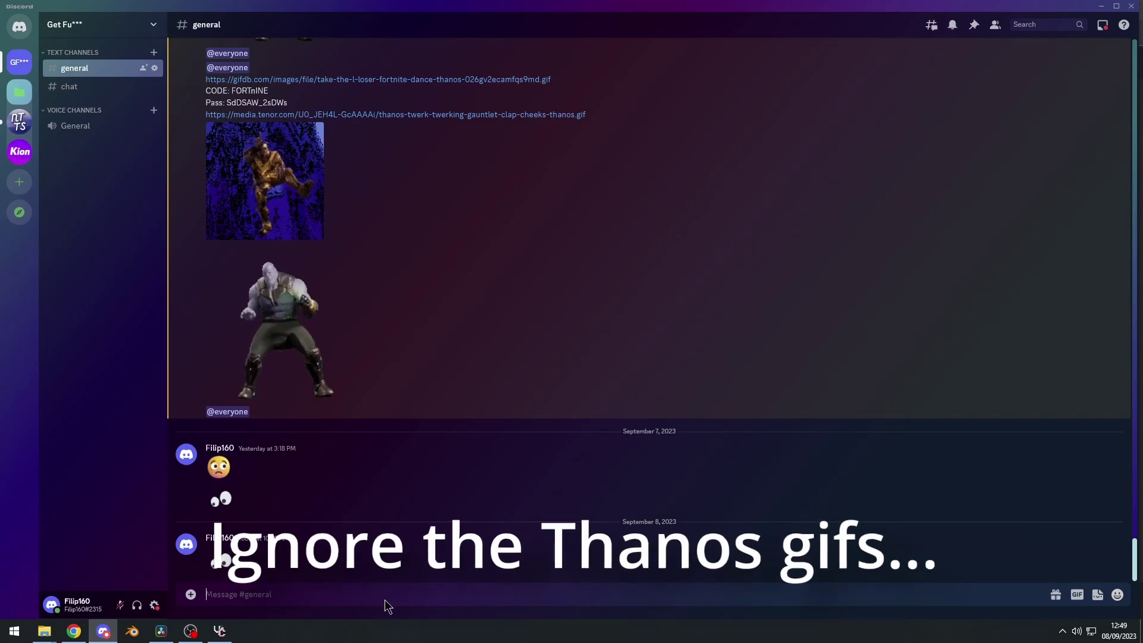
pyautogui.click(1117, 594)
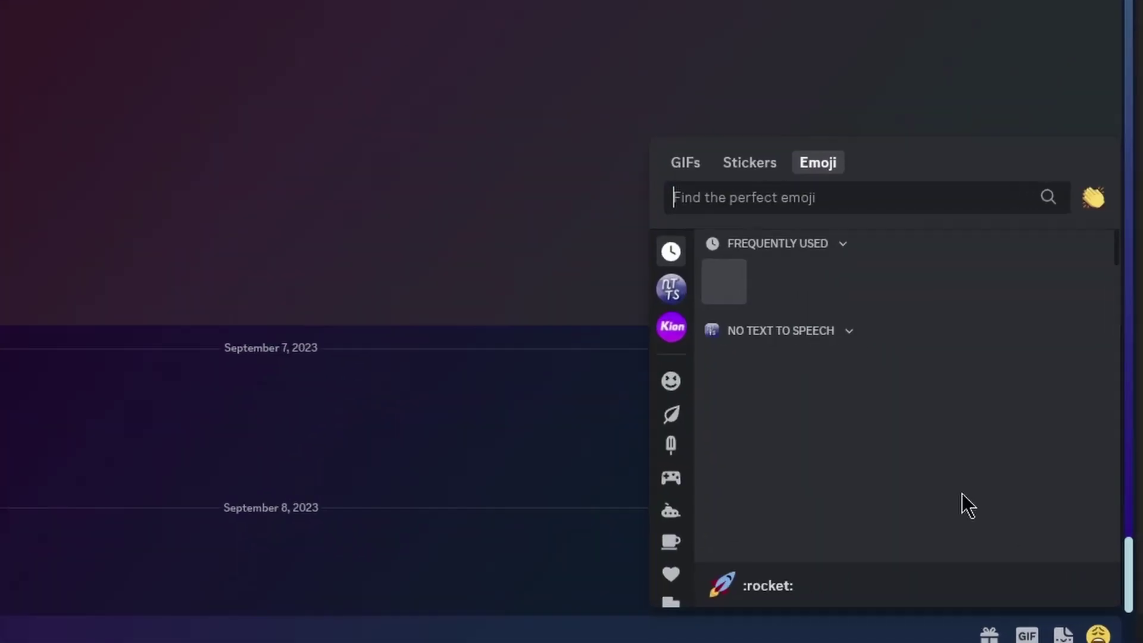
pyautogui.scroll(-3, 804, 387)
pyautogui.scroll(3, 804, 387)
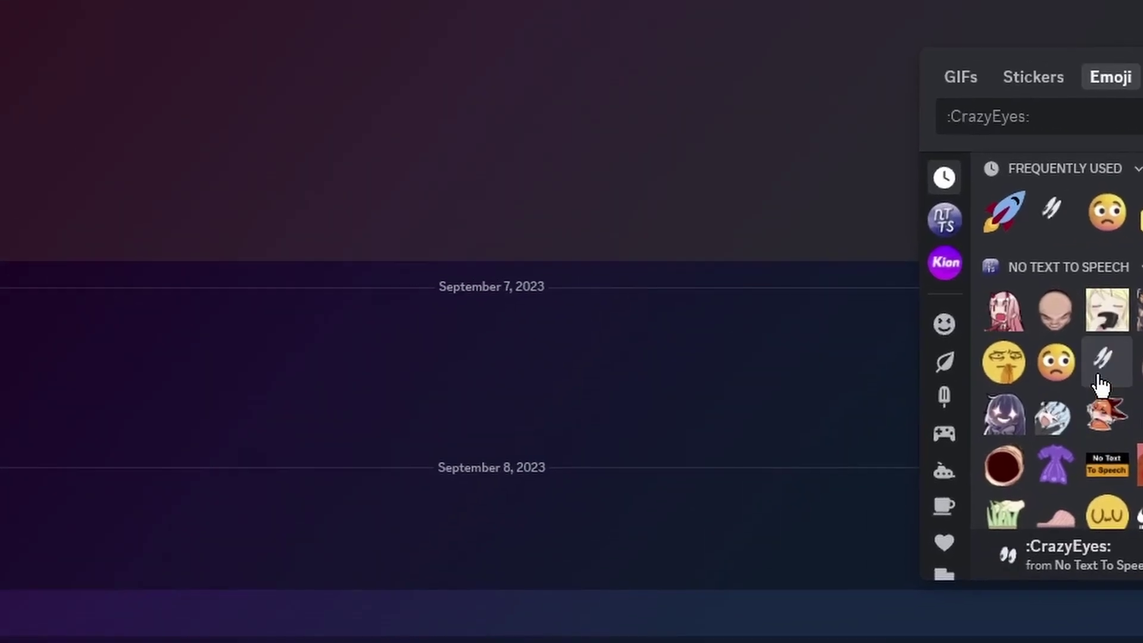
pyautogui.click(776, 403)
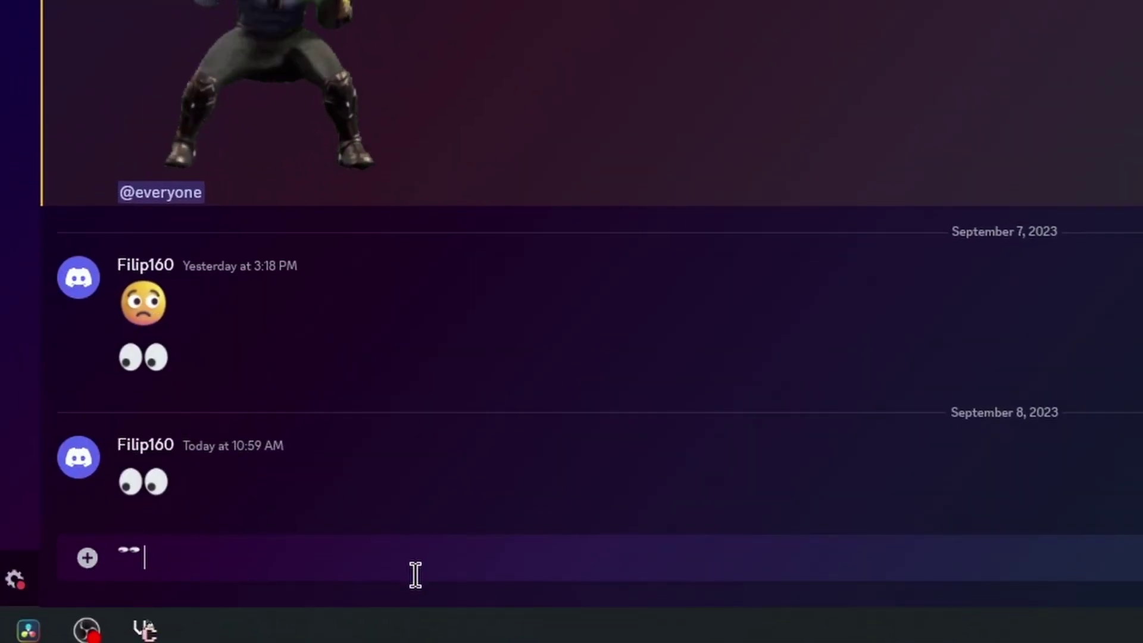
pyautogui.press('Return')
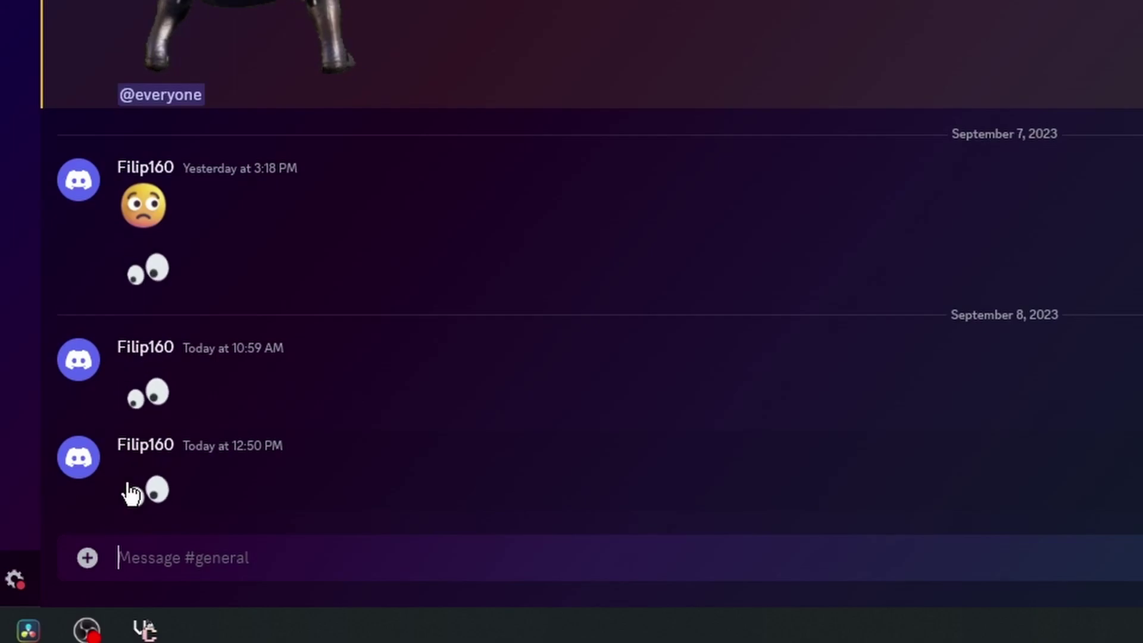
# Inspect the sent emoji's details and the sender's profile card, closing each one again.
pyautogui.click(131, 493)
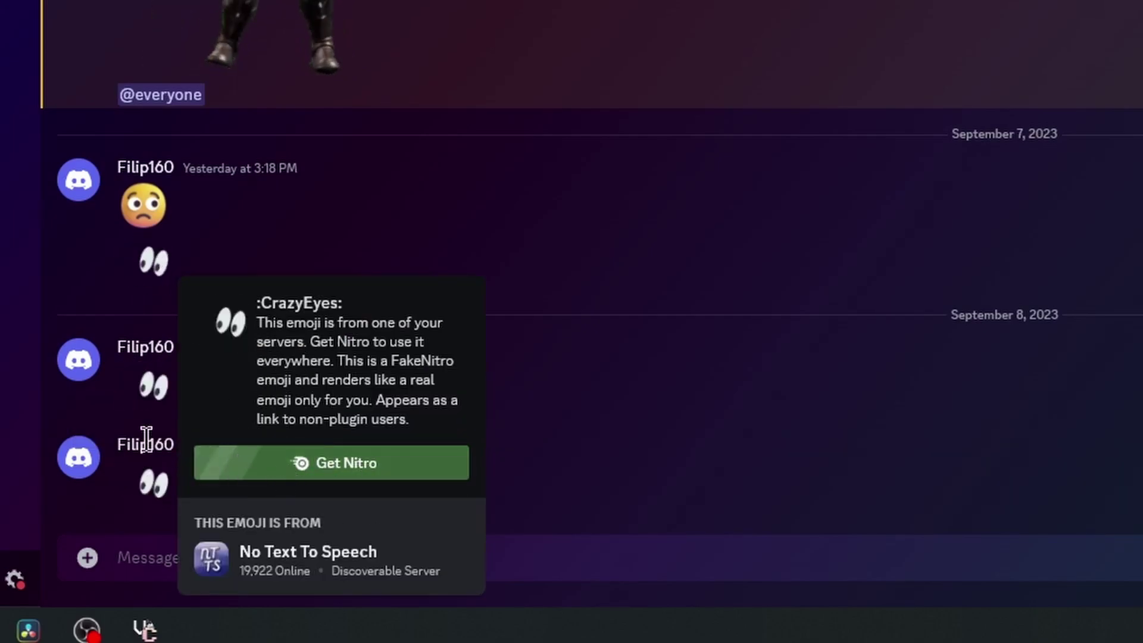
pyautogui.click(84, 460)
pyautogui.click(47, 496)
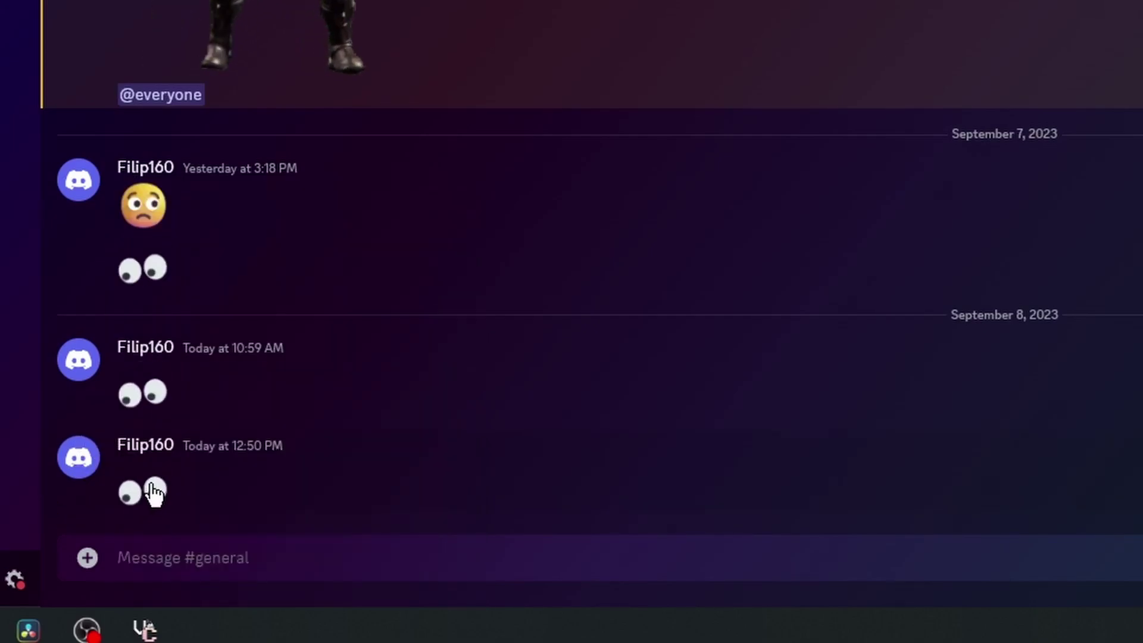
pyautogui.click(134, 479)
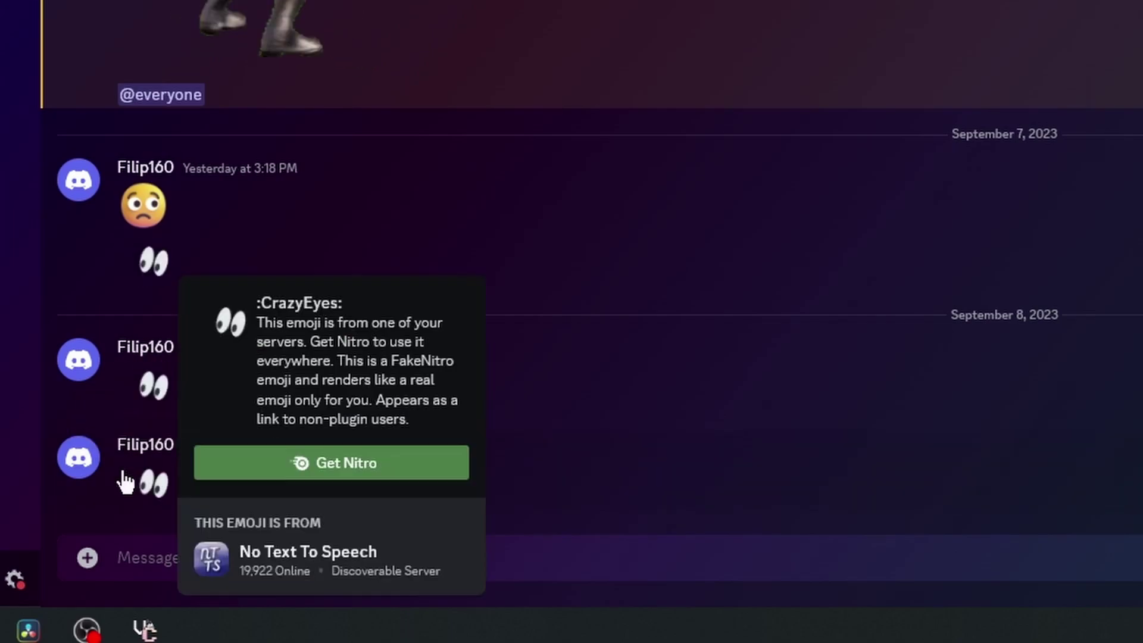
pyautogui.click(82, 460)
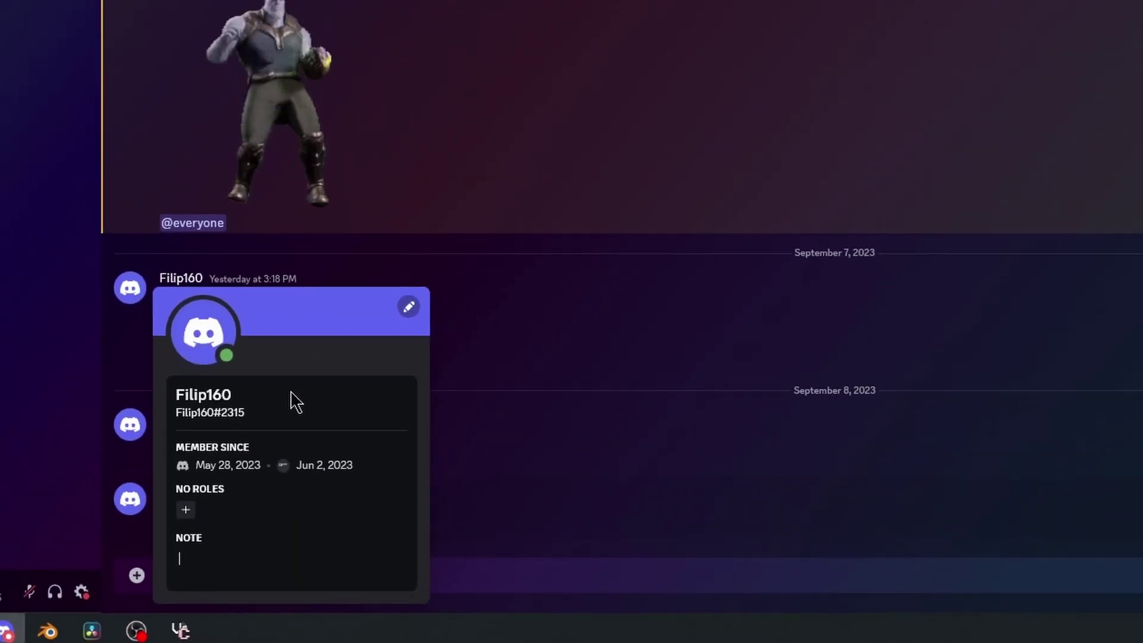
pyautogui.click(0, 410)
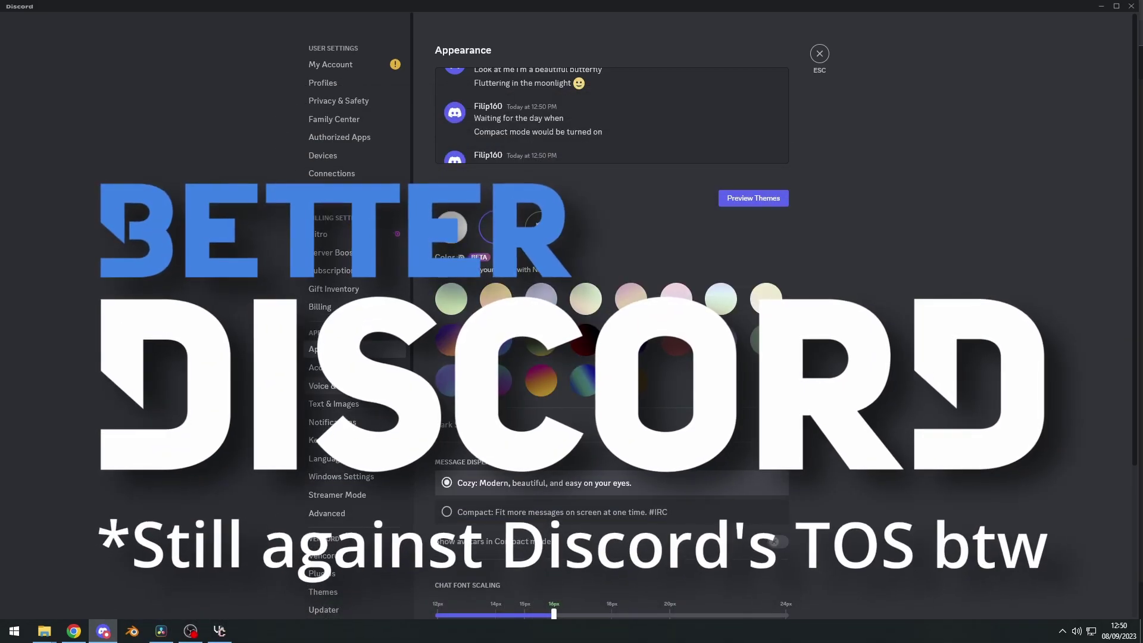
# Switch to Chrome and search the BetterDiscord themes page for "youtube".
pyautogui.scroll(-5, 179, 387)
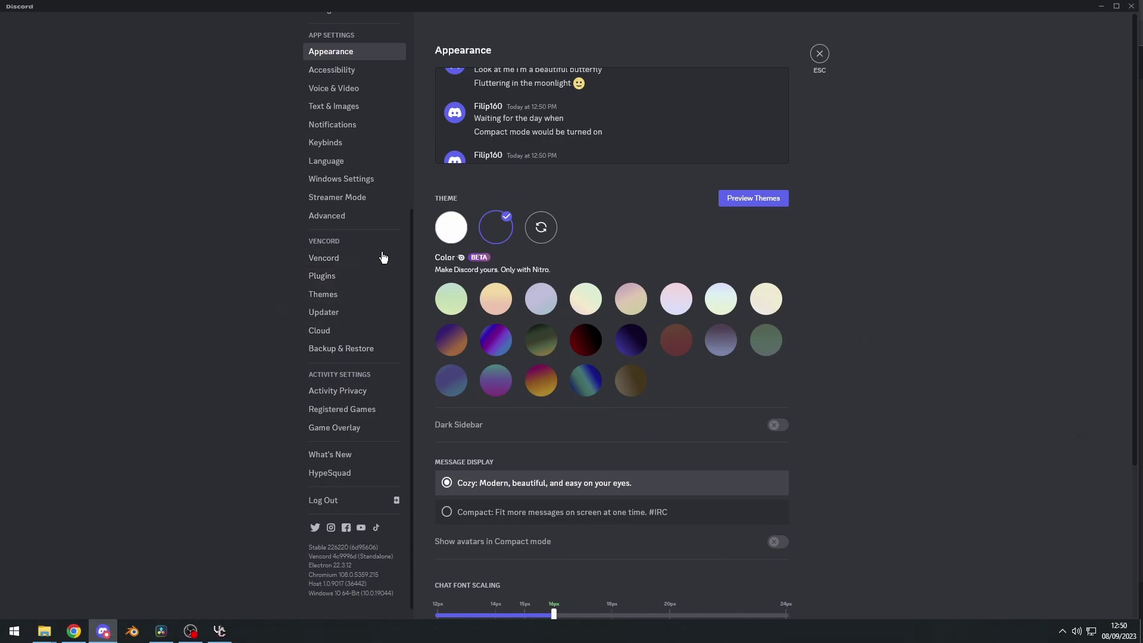
pyautogui.scroll(1, 251, 254)
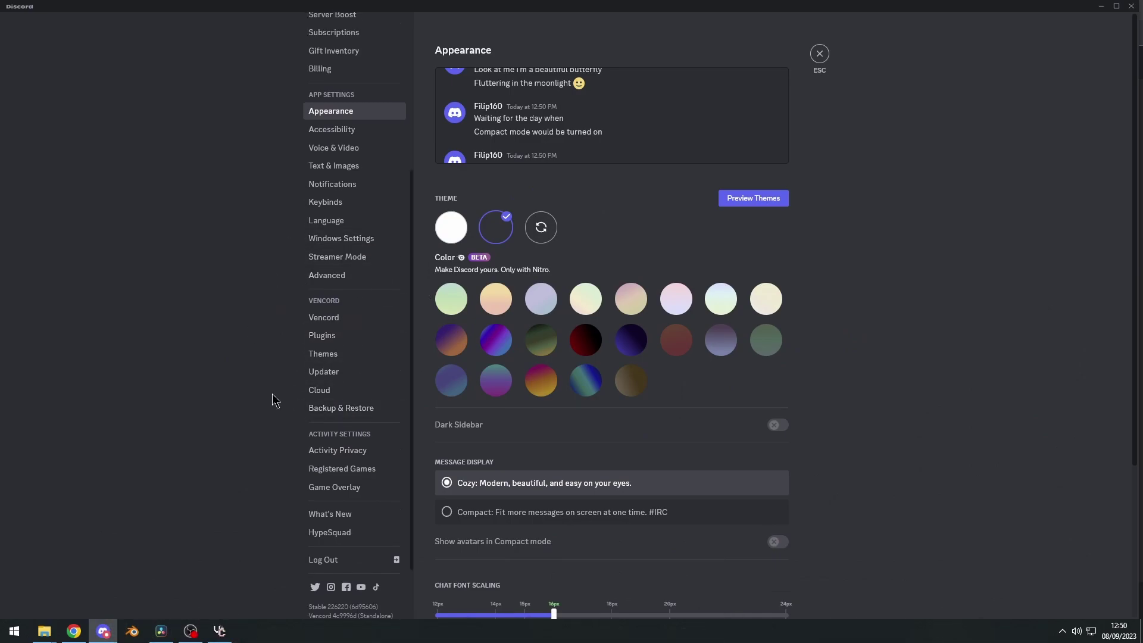
pyautogui.click(73, 633)
pyautogui.click(266, 8)
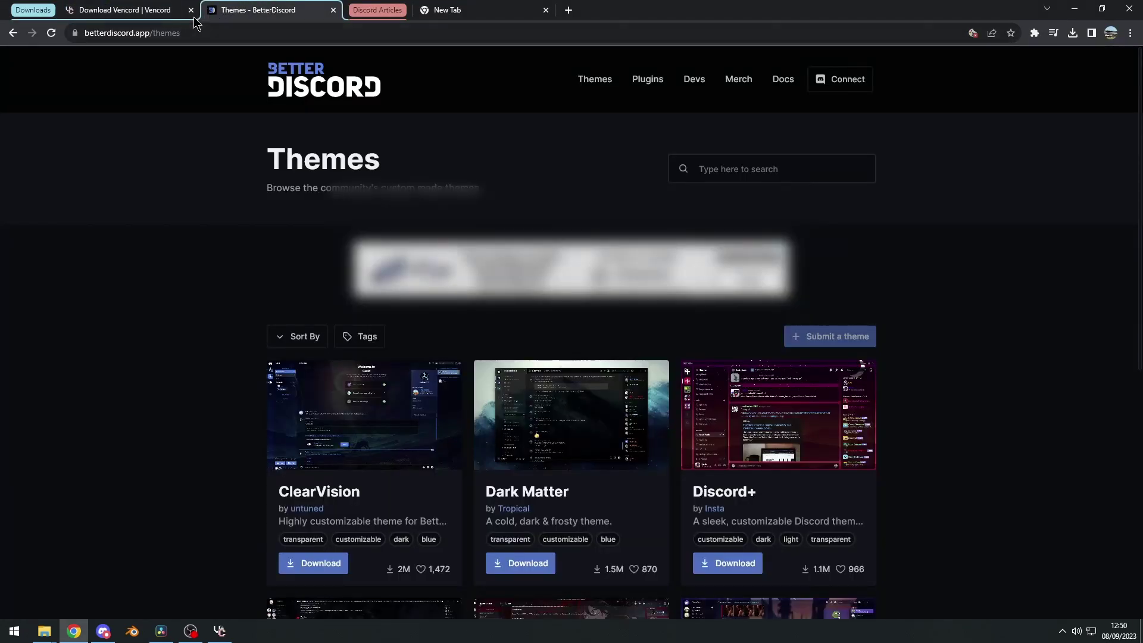
pyautogui.scroll(-7, 167, 316)
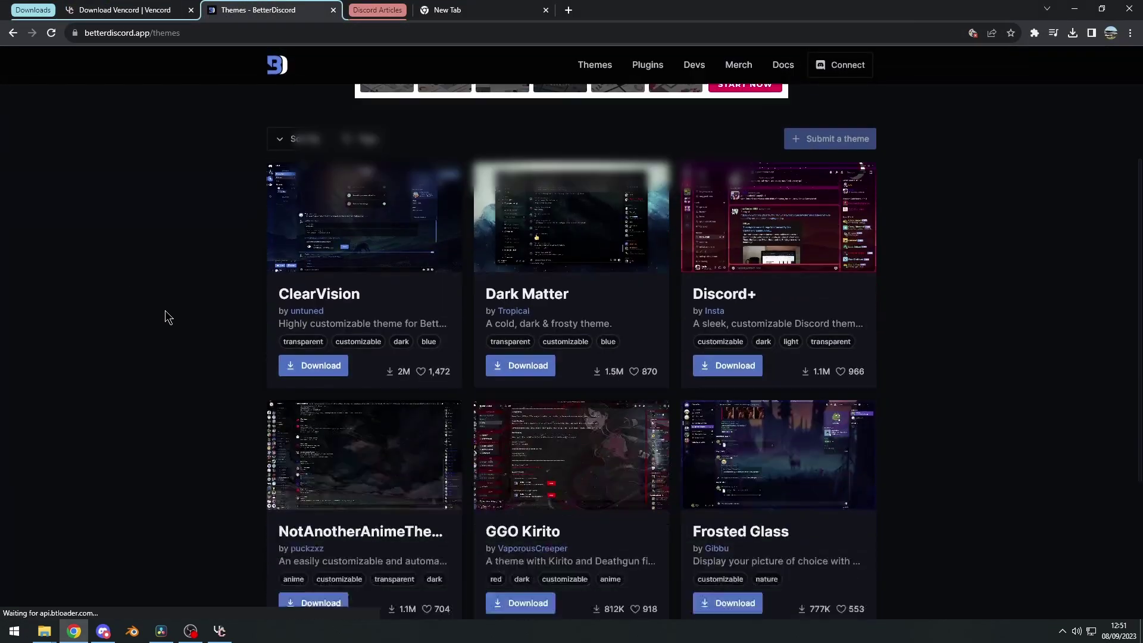
pyautogui.scroll(7, 167, 317)
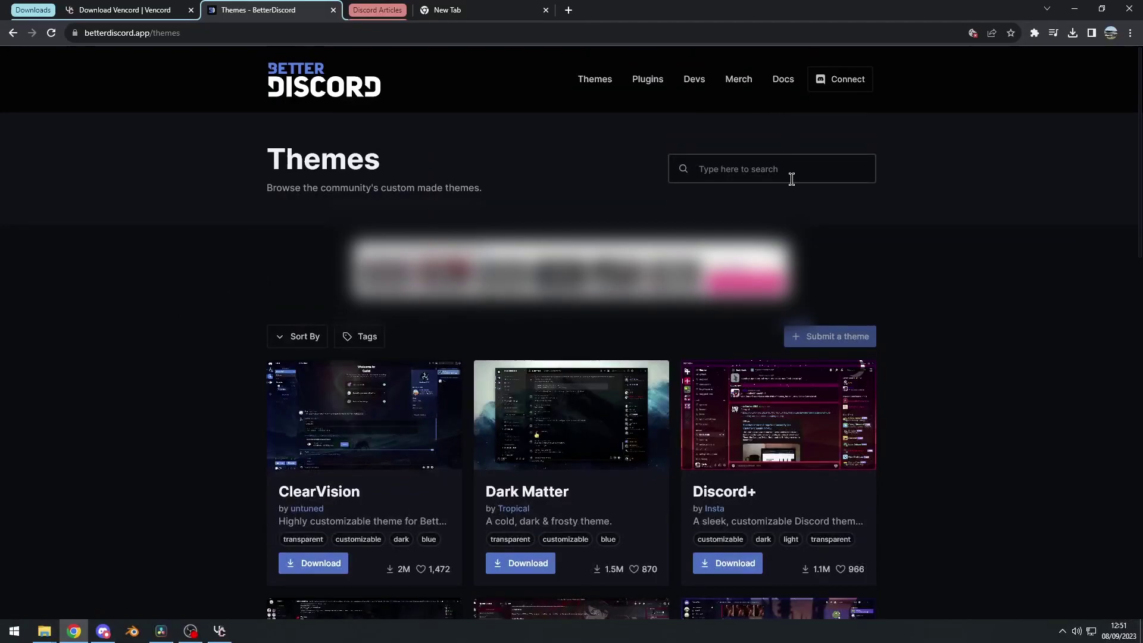
pyautogui.click(792, 180)
pyautogui.click(798, 197)
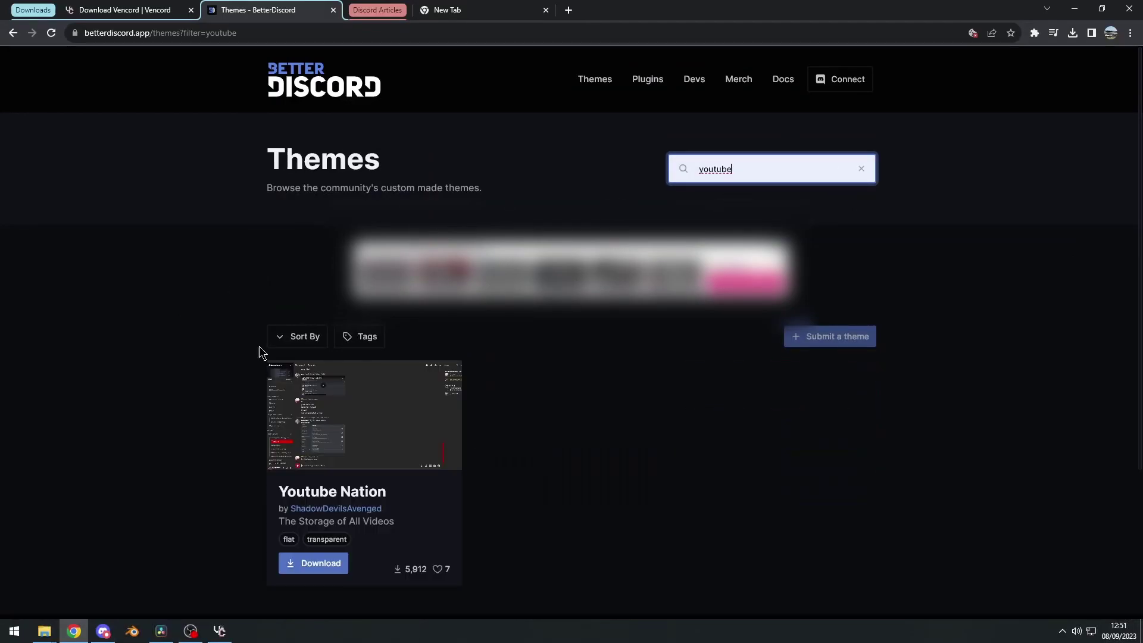
# Open the Youtube Nation theme's page and follow its source link to GitHub.
pyautogui.scroll(-1, 262, 353)
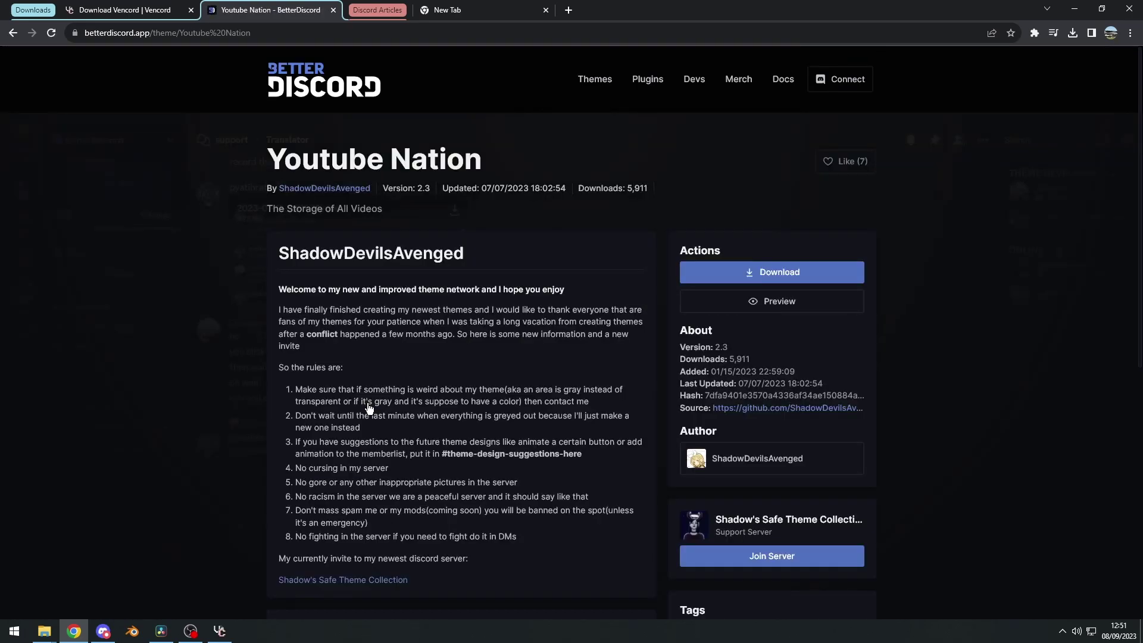
pyautogui.scroll(-2, 234, 398)
pyautogui.scroll(2, 815, 255)
pyautogui.scroll(-1, 666, 388)
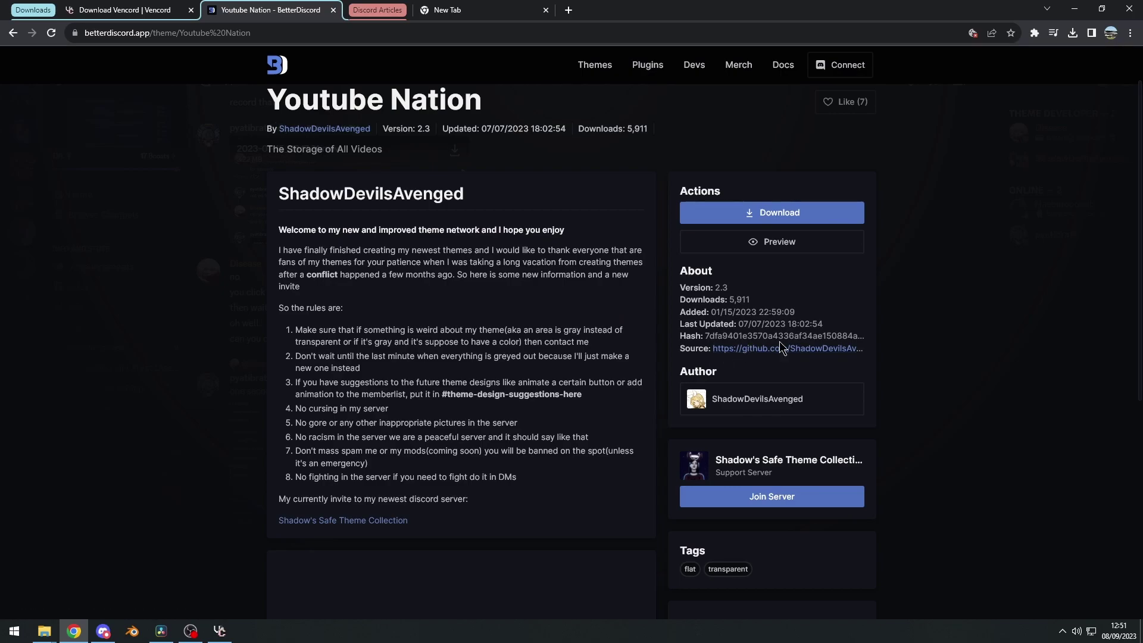
pyautogui.click(767, 350)
# Open the raw version of Youtube_Nation.theme.css from the My_Theme_Collection folder and copy its full web address.
pyautogui.scroll(-3, 445, 311)
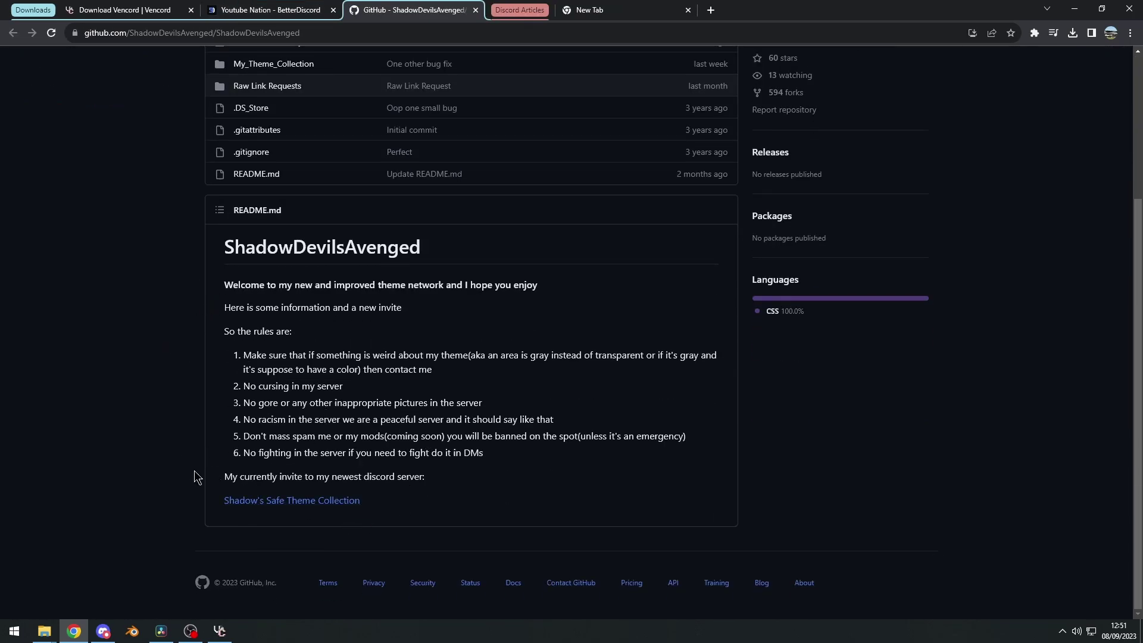
pyautogui.scroll(3, 195, 477)
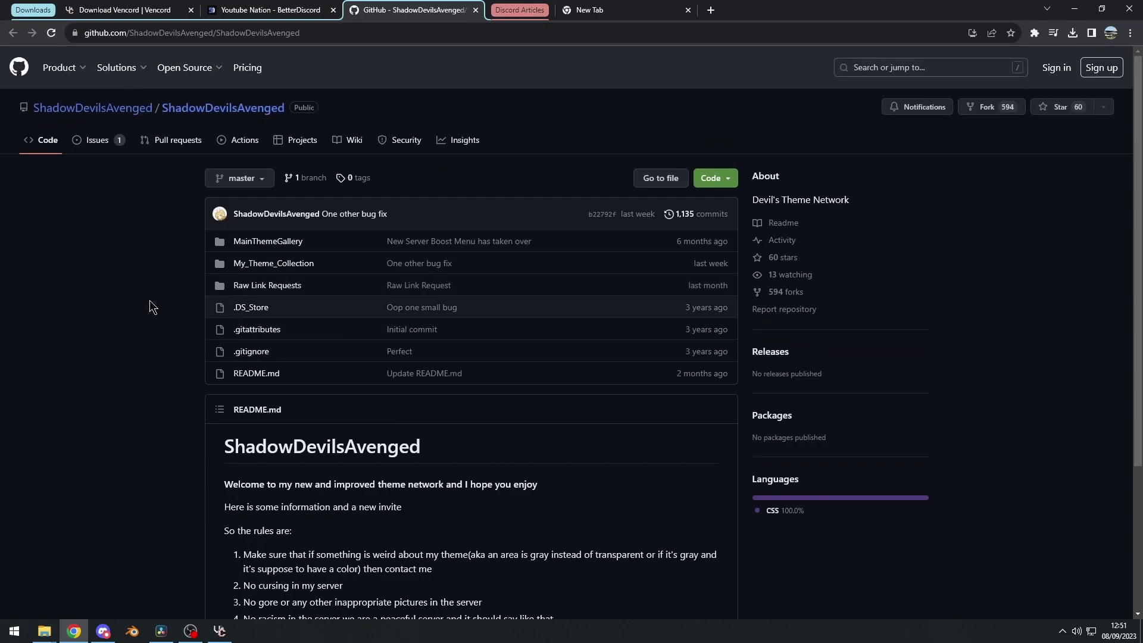
pyautogui.click(276, 264)
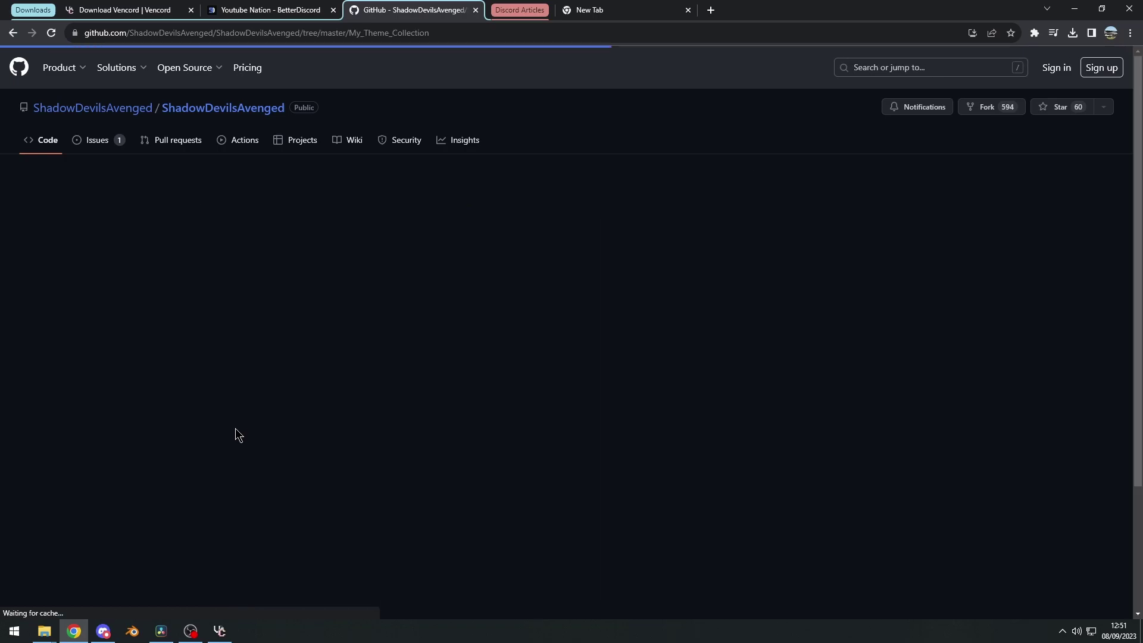
pyautogui.scroll(-2, 119, 477)
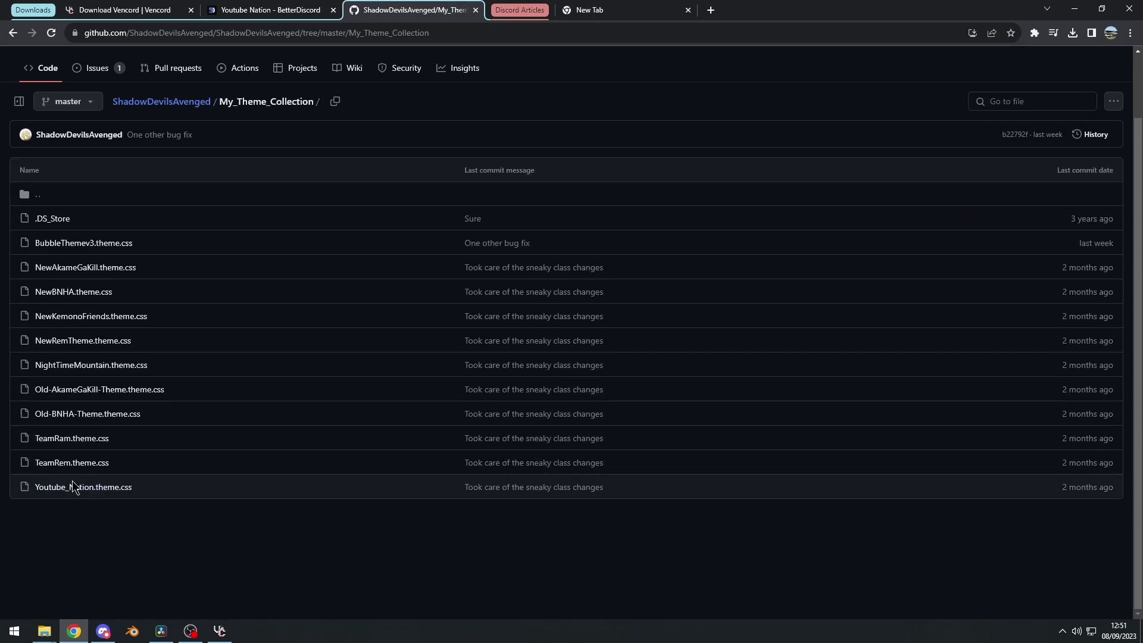
pyautogui.click(98, 492)
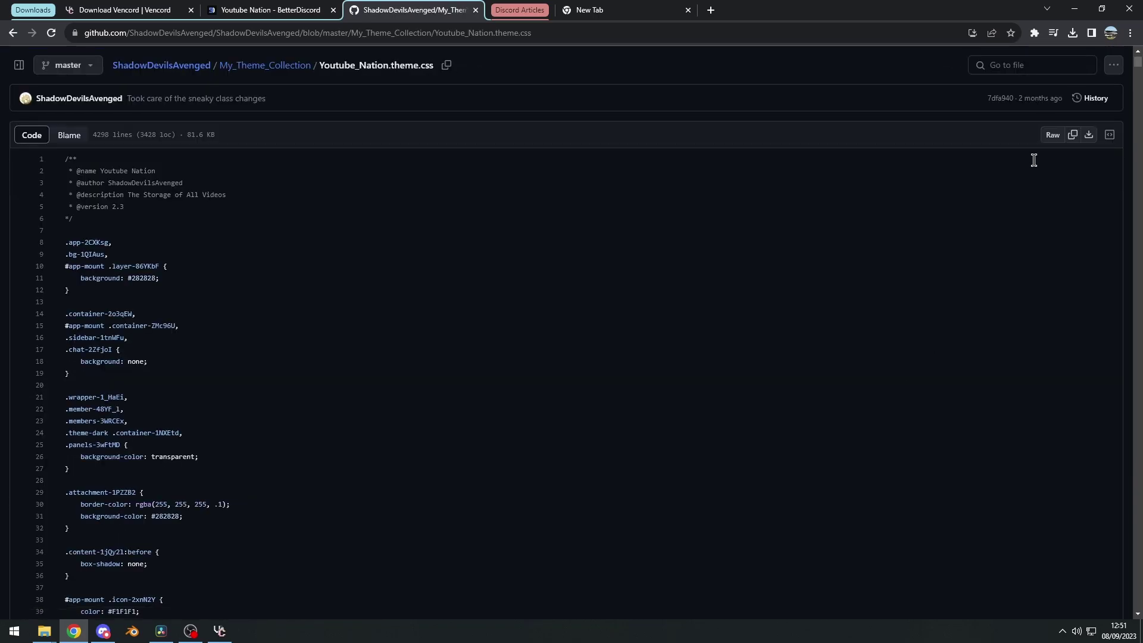
pyautogui.click(1054, 135)
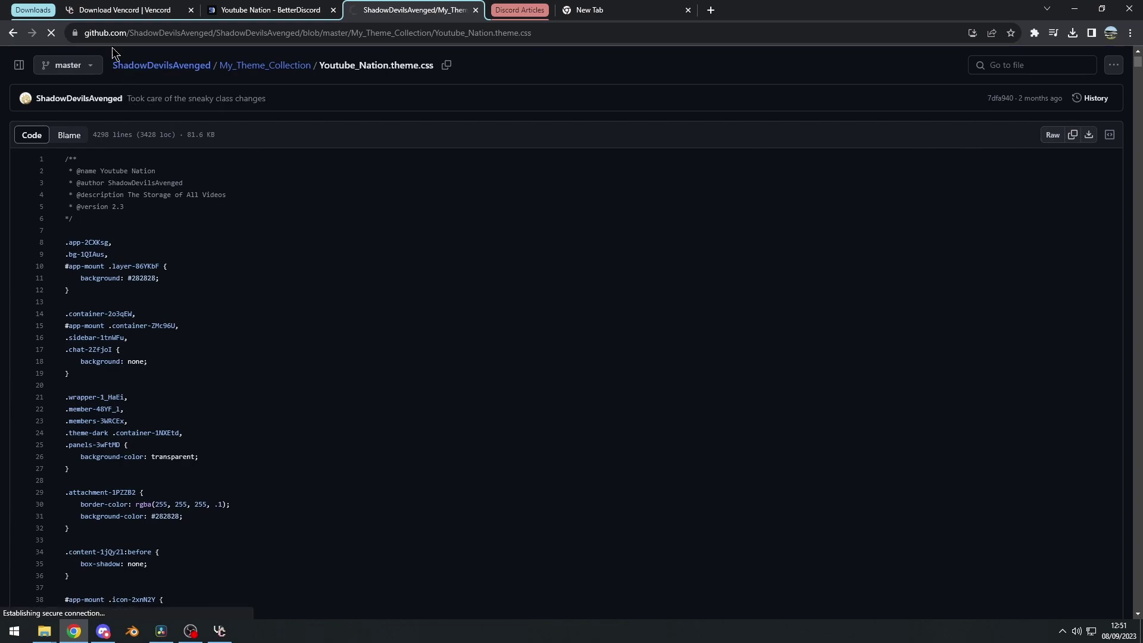
pyautogui.click(87, 34)
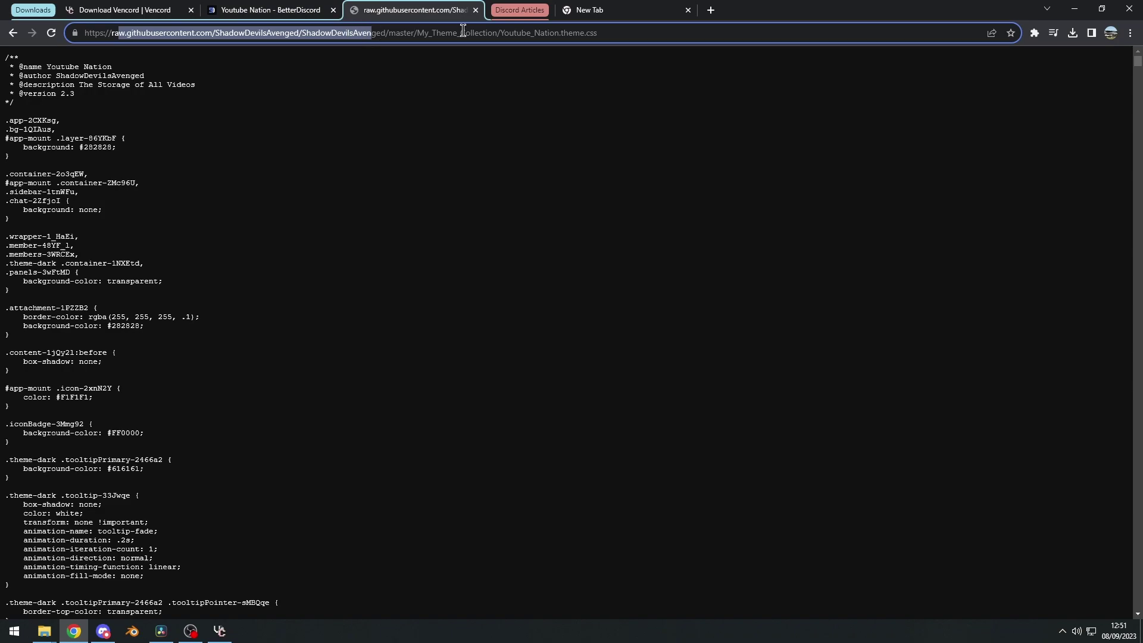
pyautogui.moveTo(597, 30); pyautogui.dragTo(159, 19)
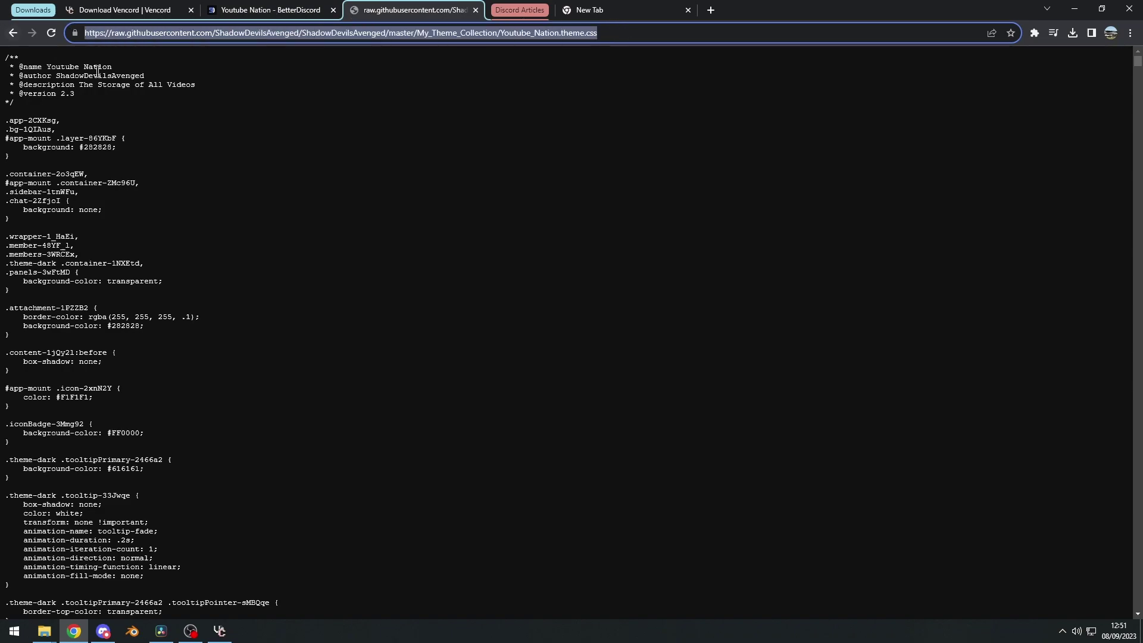
# Switch to Discord and add the copied Youtube_Nation.theme.css link as an online theme in Vencord's Themes settings.
pyautogui.moveTo(103, 631)
pyautogui.click(104, 581)
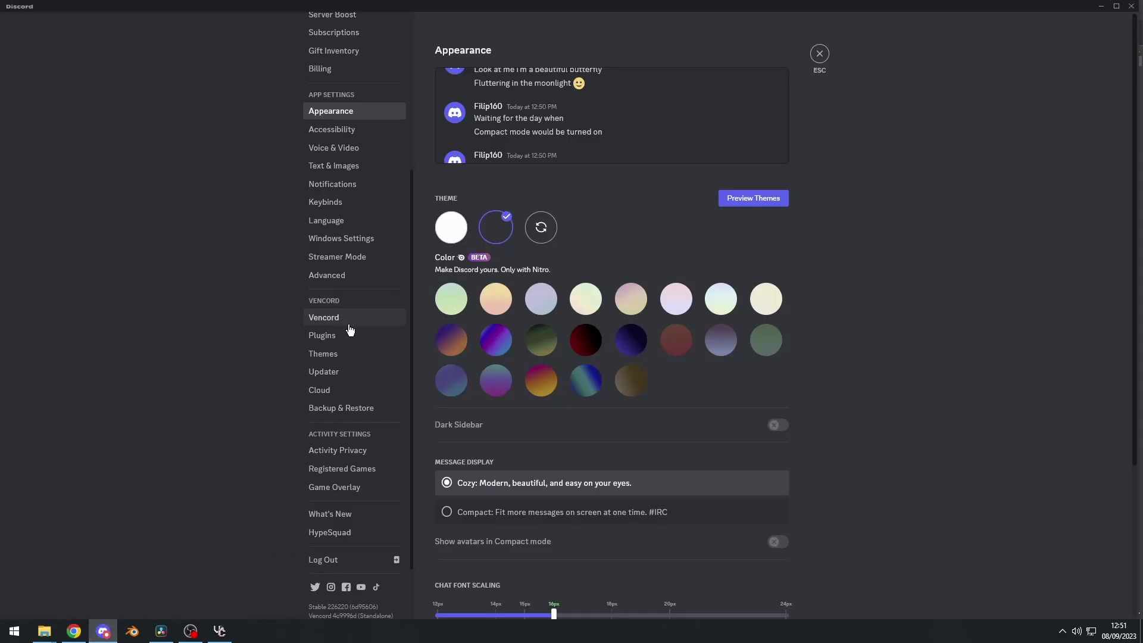
pyautogui.click(335, 356)
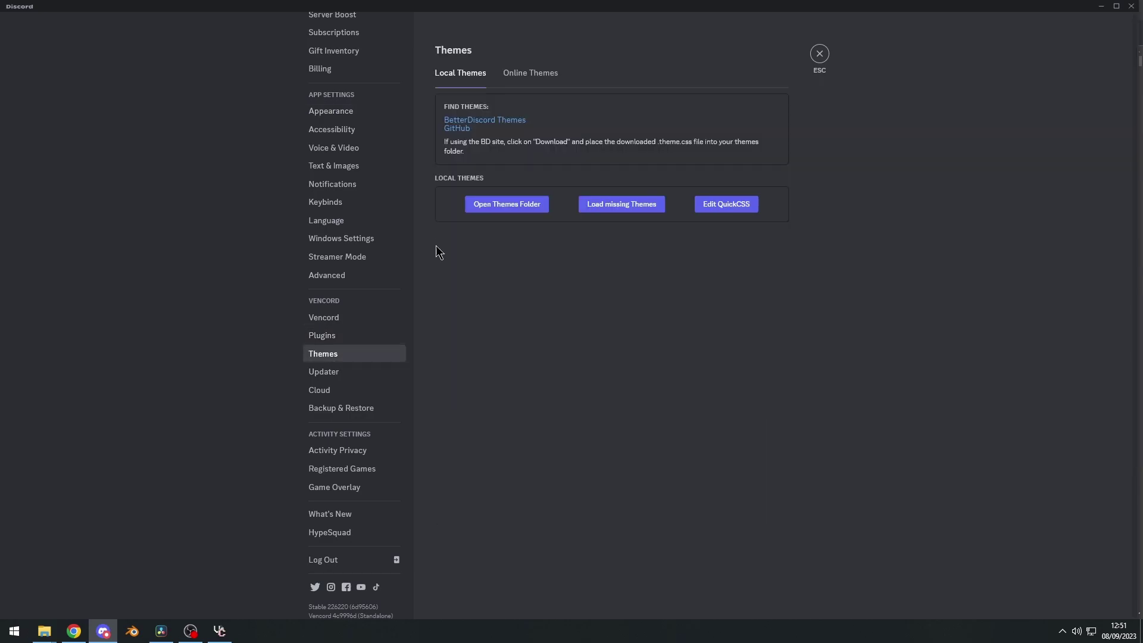
pyautogui.click(521, 79)
pyautogui.click(492, 221)
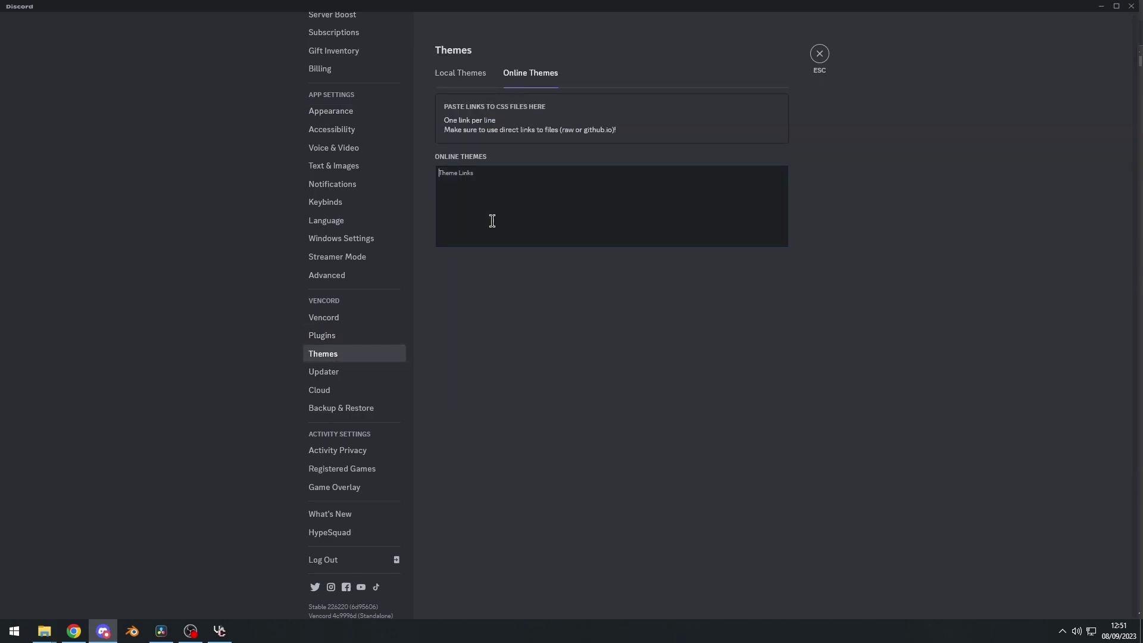
pyautogui.click(770, 266)
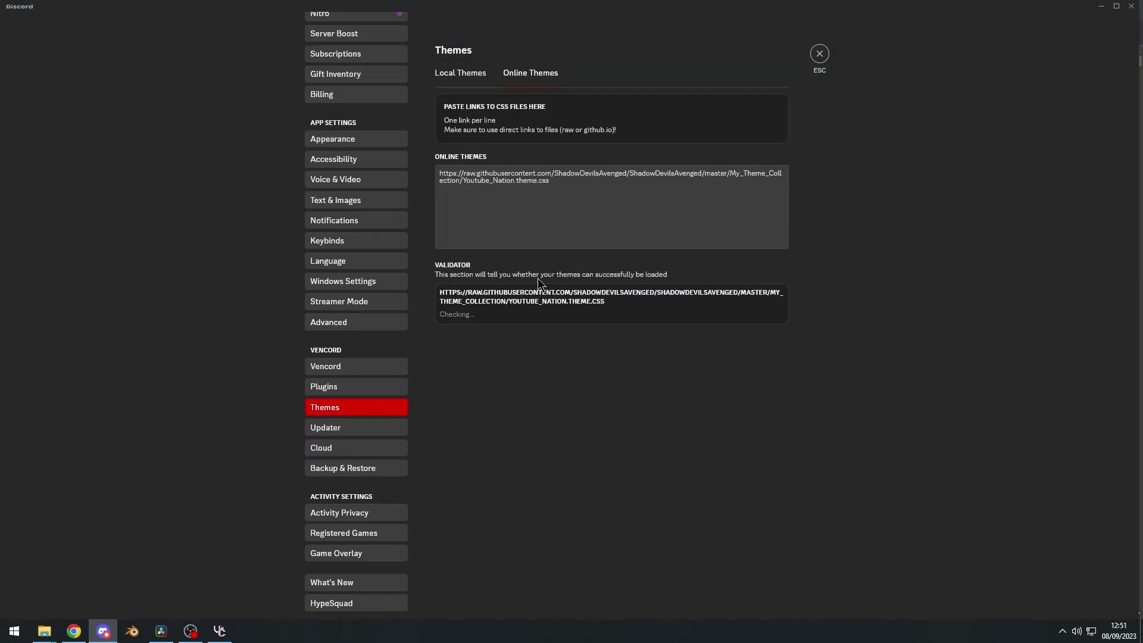
pyautogui.scroll(5, 378, 302)
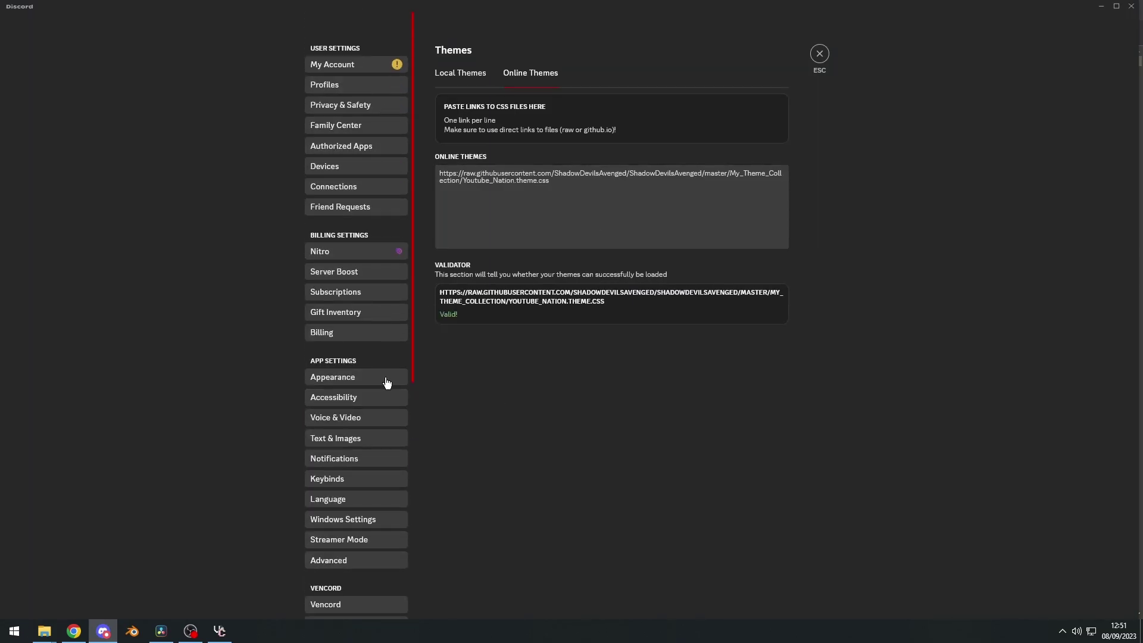
# Remove the Youtube_Nation.theme.css link from Vencord's online themes and return to the general channel.
pyautogui.click(825, 56)
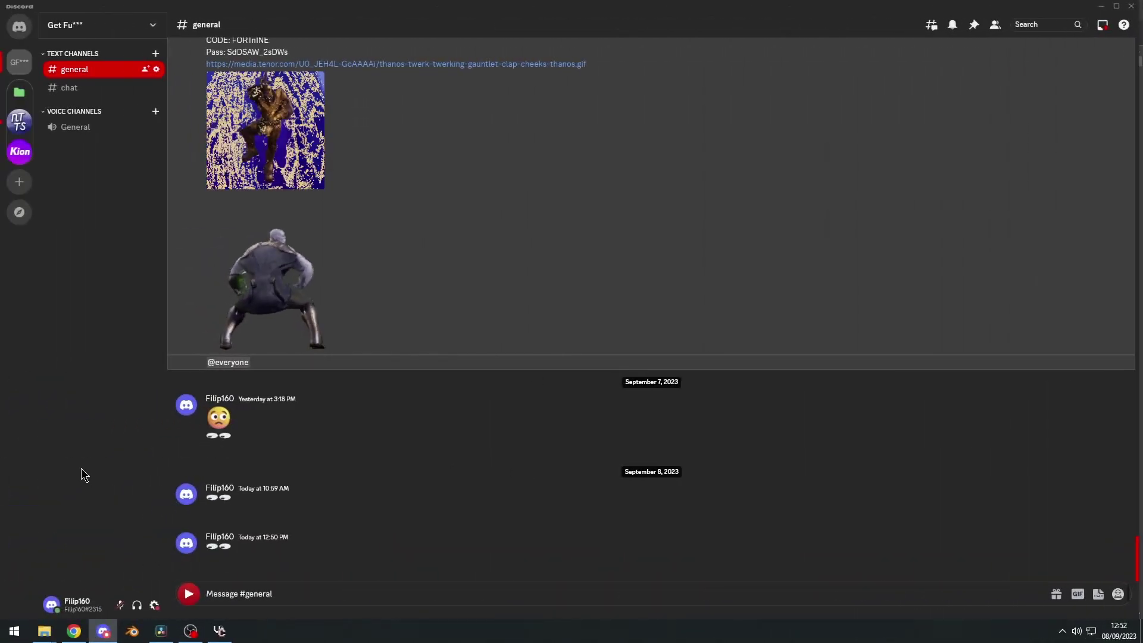
pyautogui.click(154, 605)
pyautogui.scroll(-6, 363, 512)
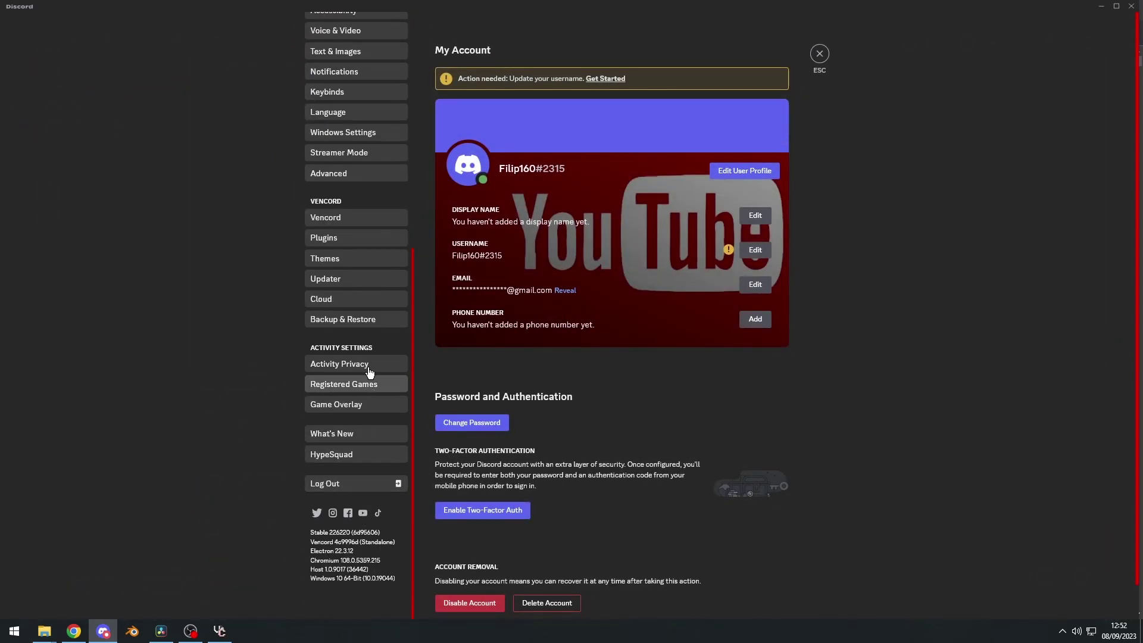
pyautogui.click(372, 258)
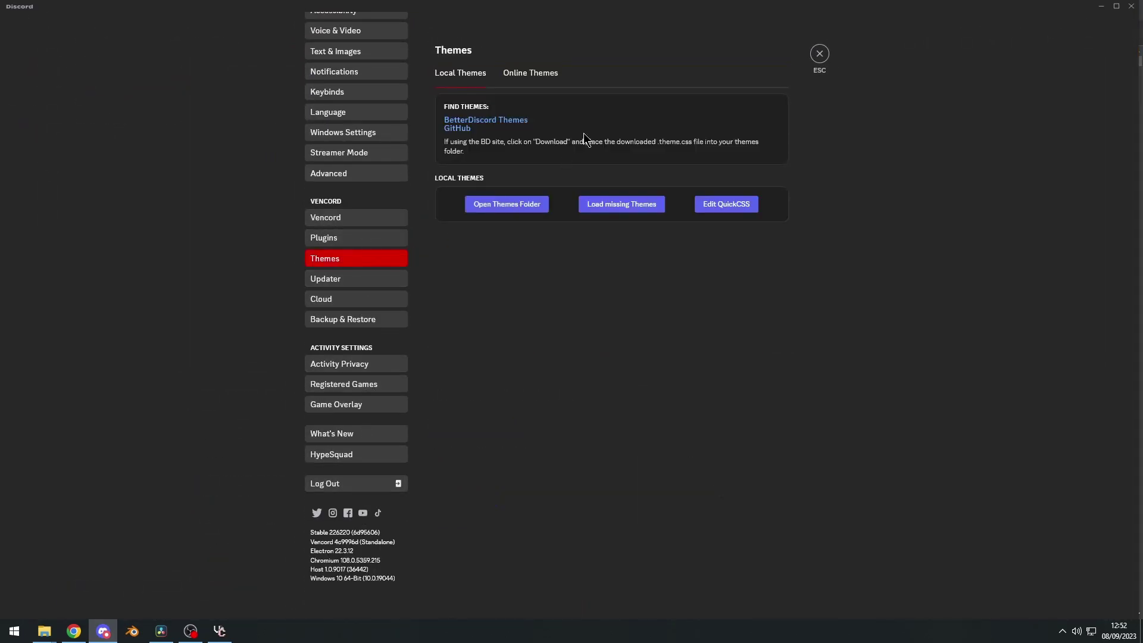
pyautogui.click(517, 73)
pyautogui.moveTo(549, 181); pyautogui.dragTo(484, 162)
pyautogui.press('BackSpace')
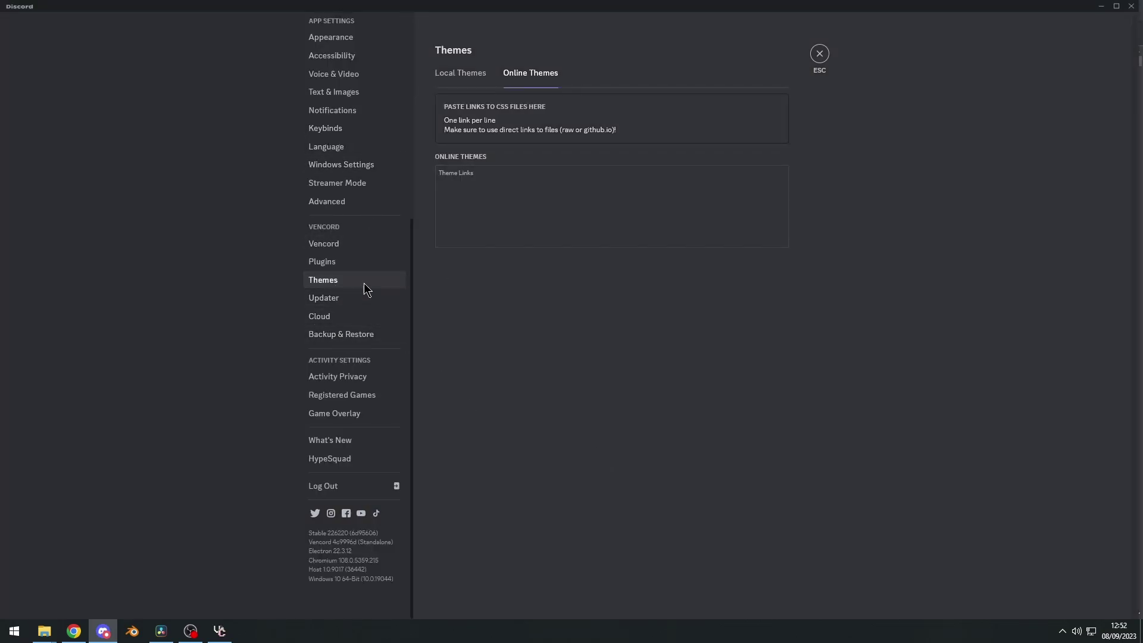
pyautogui.click(819, 53)
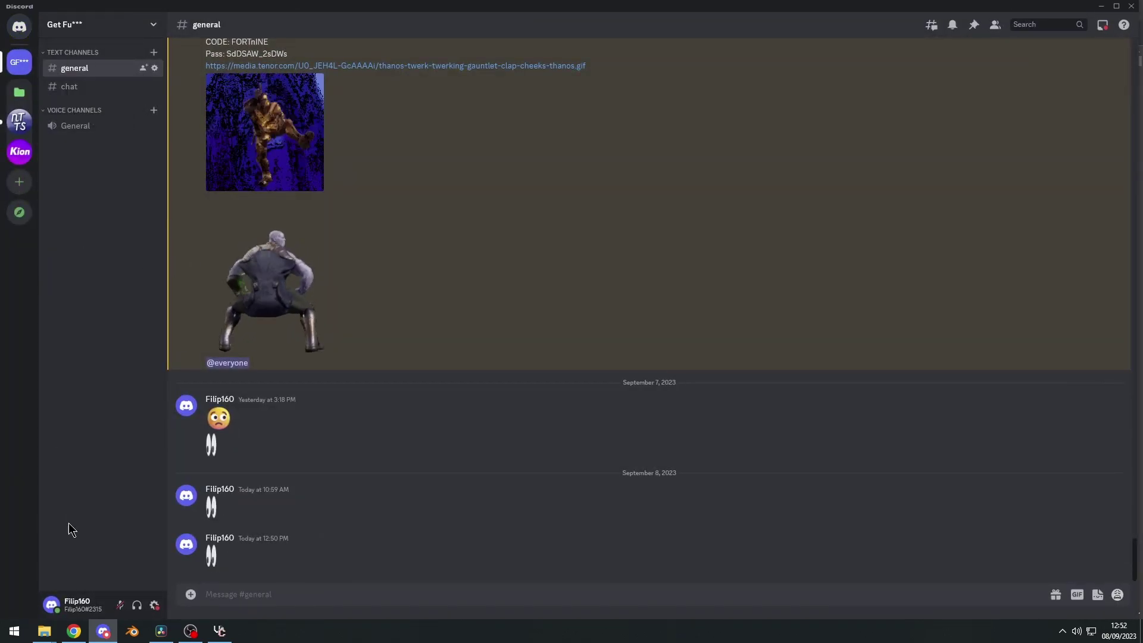
# Close Discord, uninstall Vencord from the Stable Discord install with the Vencord Installer, and close the installer.
pyautogui.moveTo(103, 631)
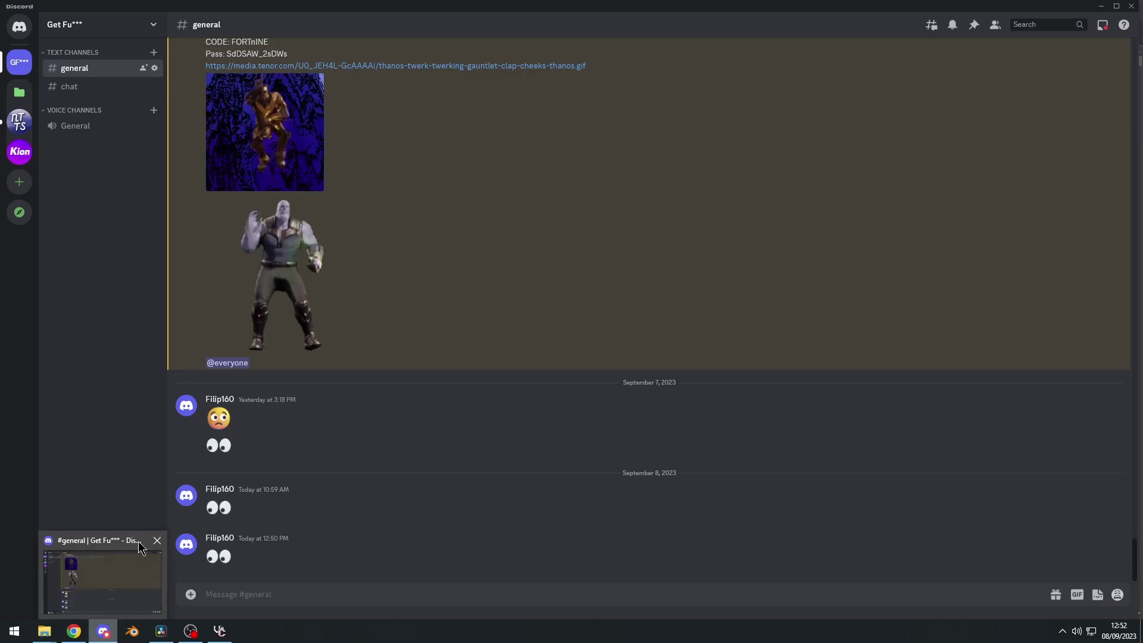
pyautogui.click(156, 541)
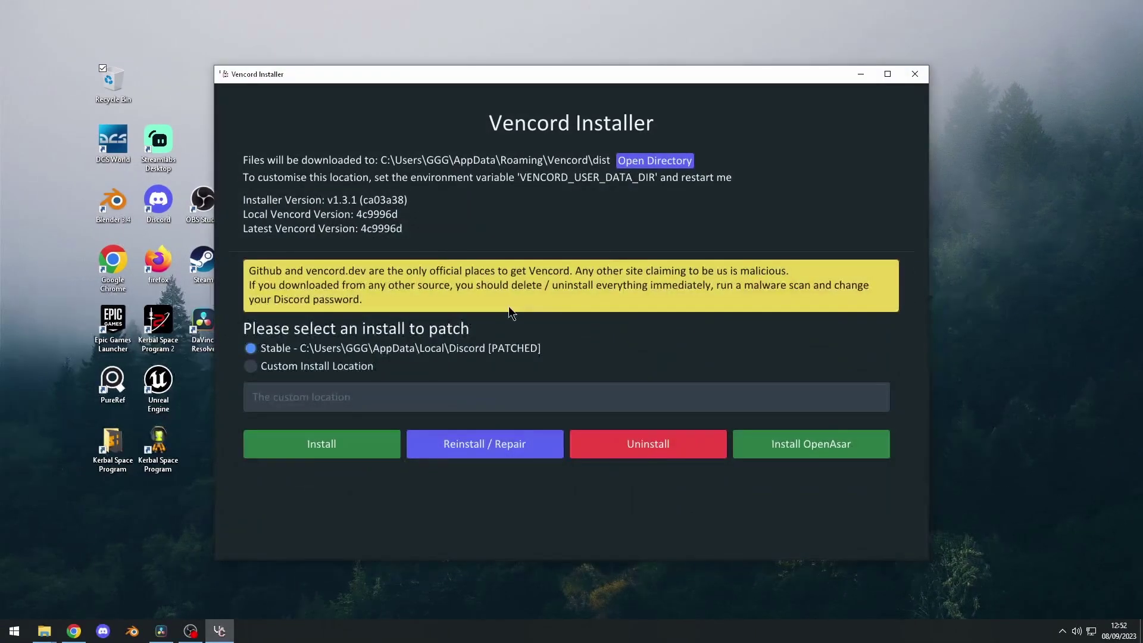
pyautogui.click(648, 444)
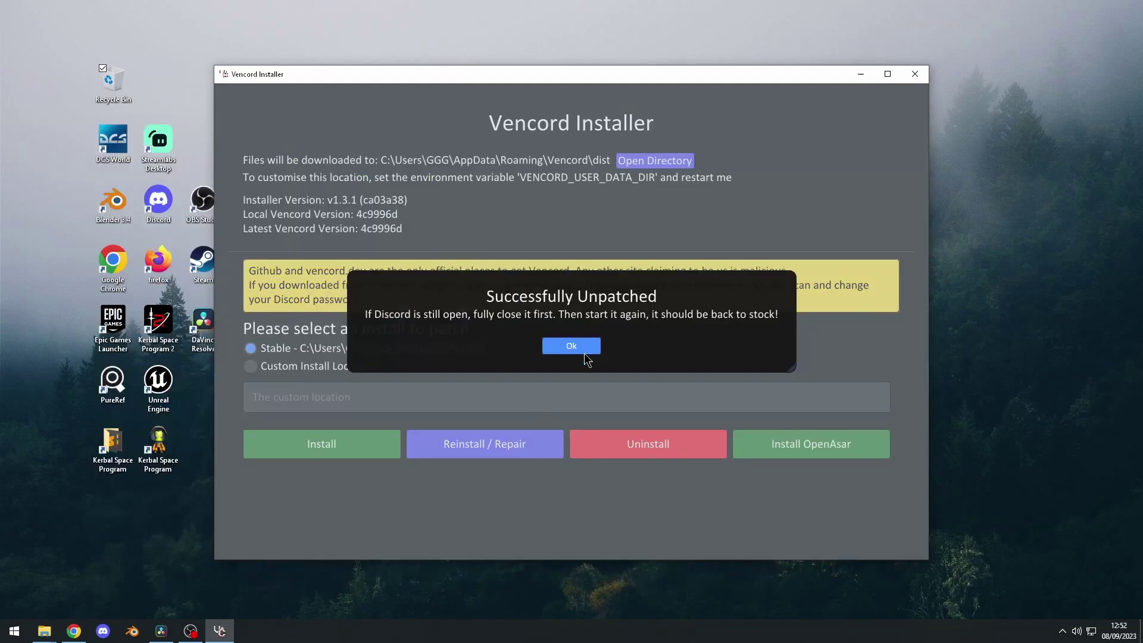
pyautogui.click(586, 351)
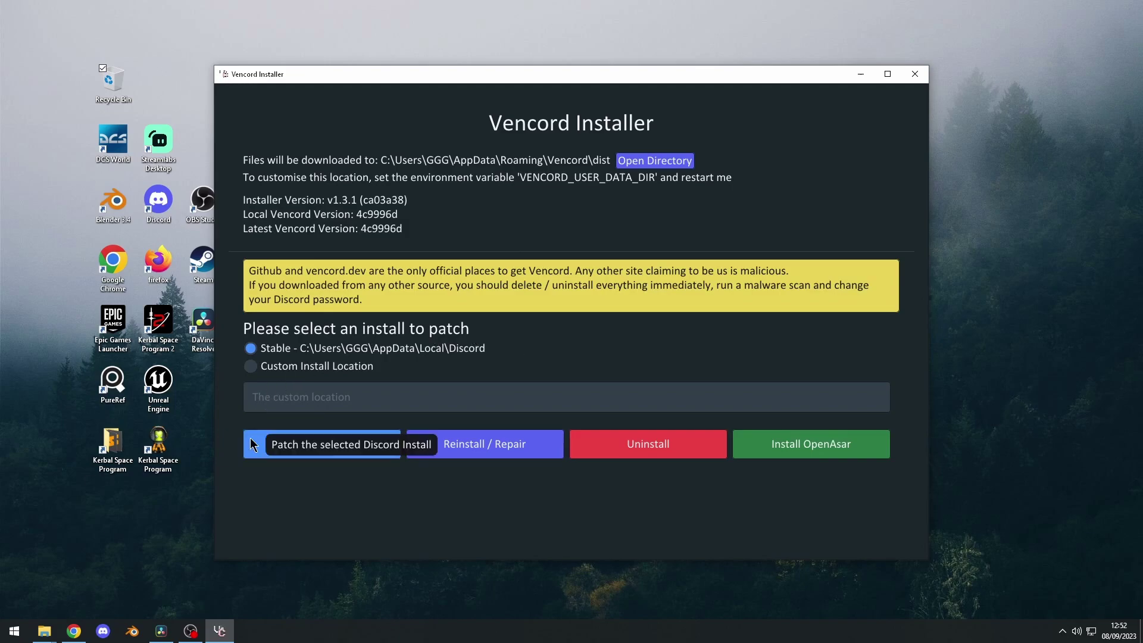
pyautogui.click(917, 75)
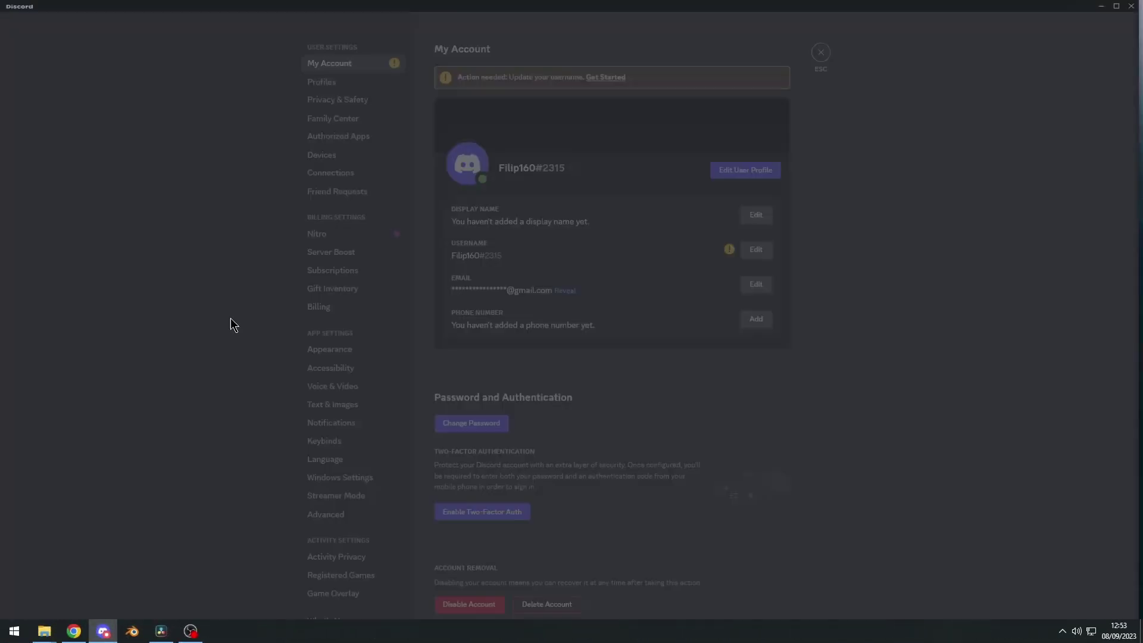
# Look through Discord's stock user settings, viewing the Devices, Connections, Nitro and Appearance pages.
pyautogui.scroll(1, 351, 285)
pyautogui.click(350, 156)
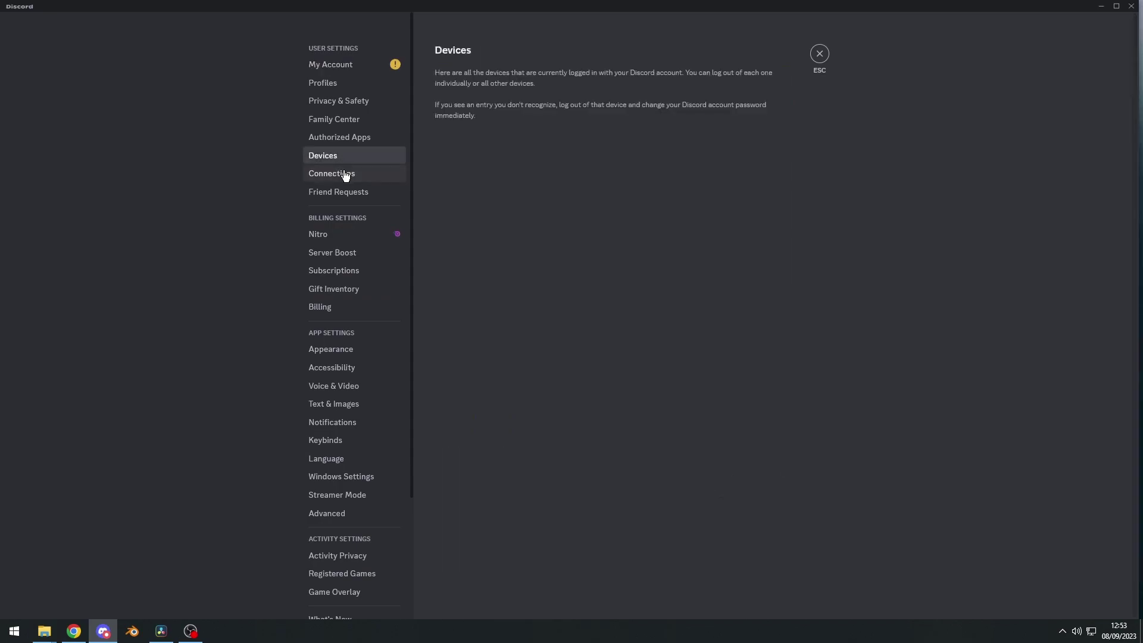
pyautogui.click(350, 174)
pyautogui.click(345, 234)
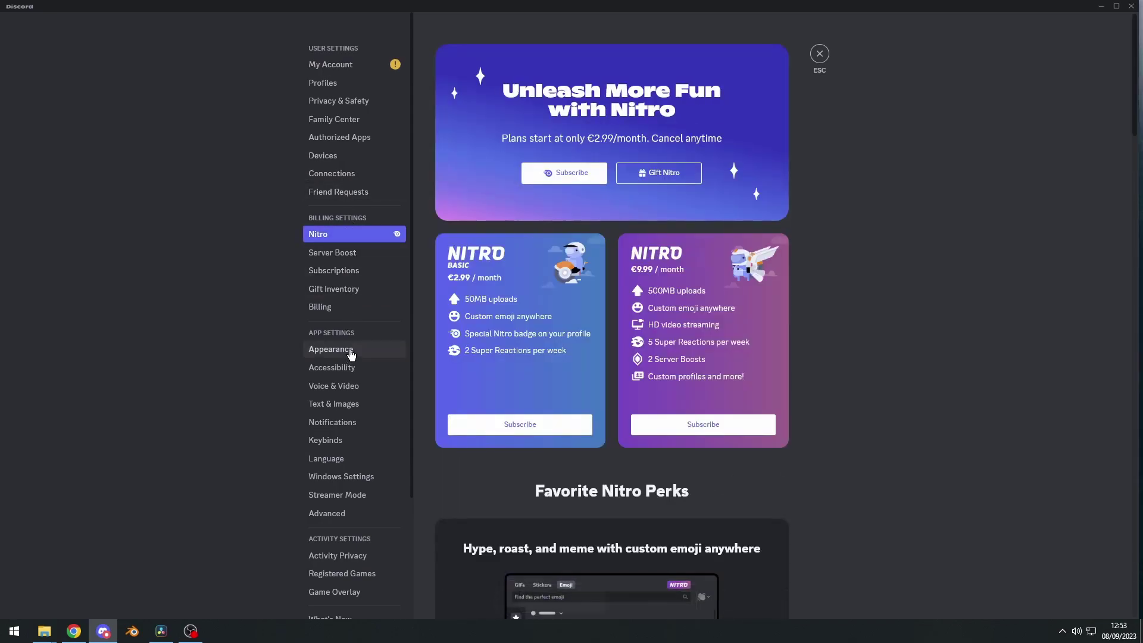
pyautogui.click(342, 349)
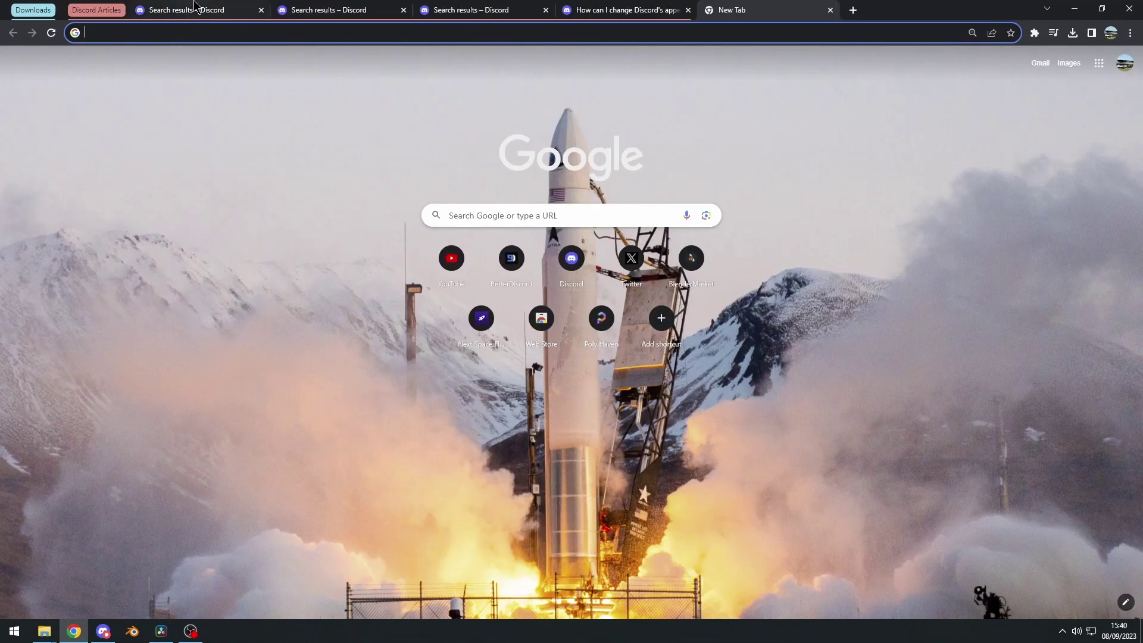
# Look through the Discord support article results for "Themes" in Chrome.
pyautogui.click(196, 7)
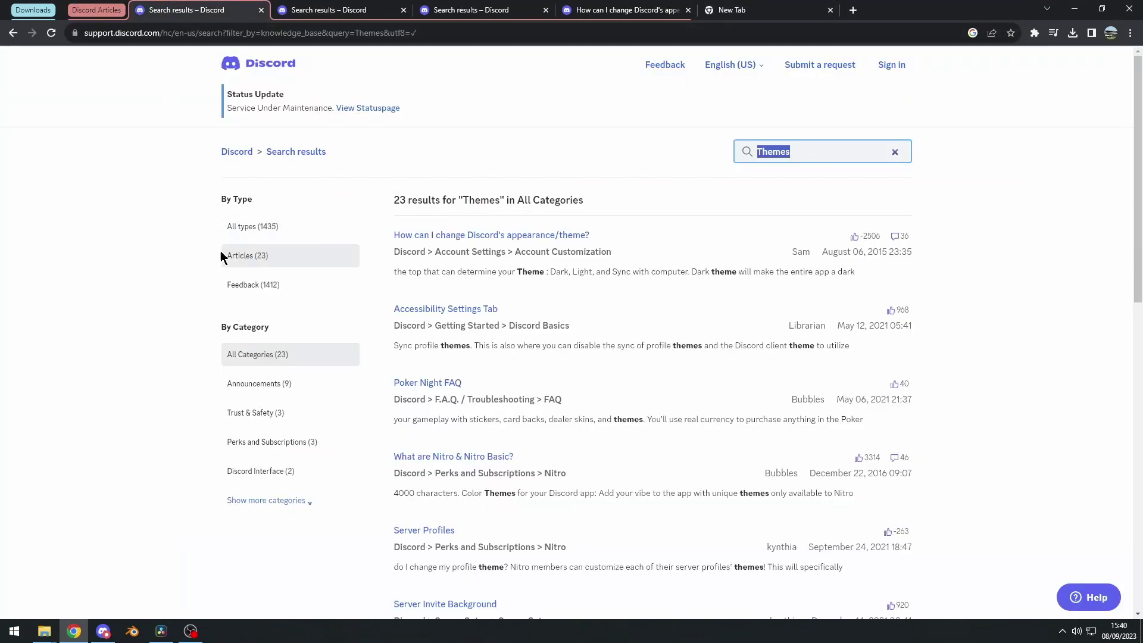
pyautogui.scroll(-1, 596, 185)
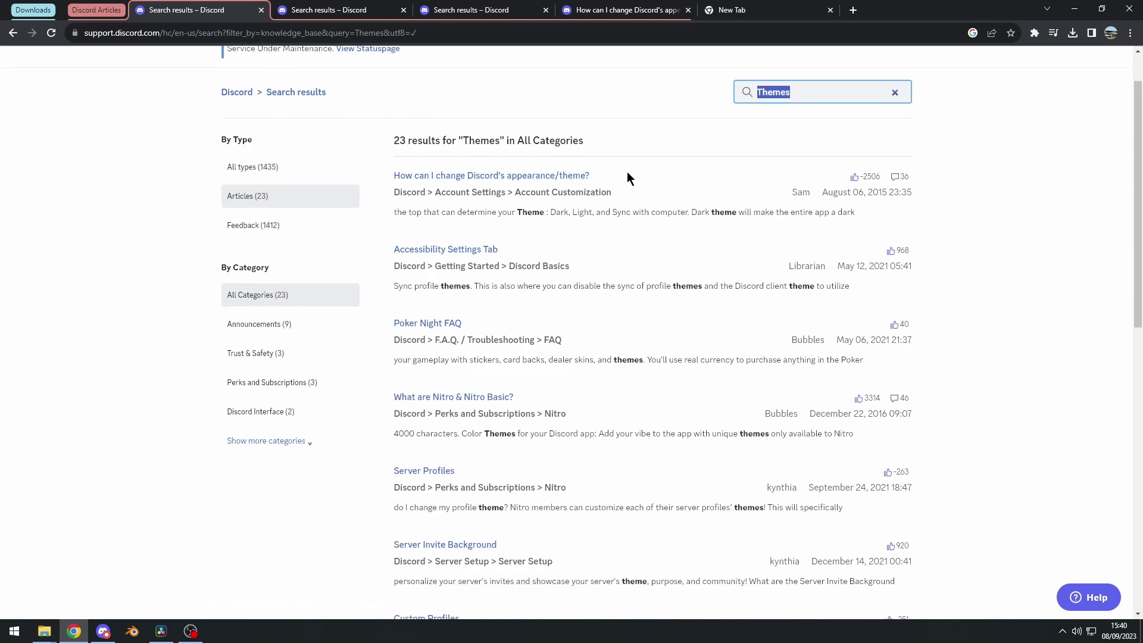
pyautogui.scroll(1, 715, 167)
pyautogui.scroll(-10, 576, 296)
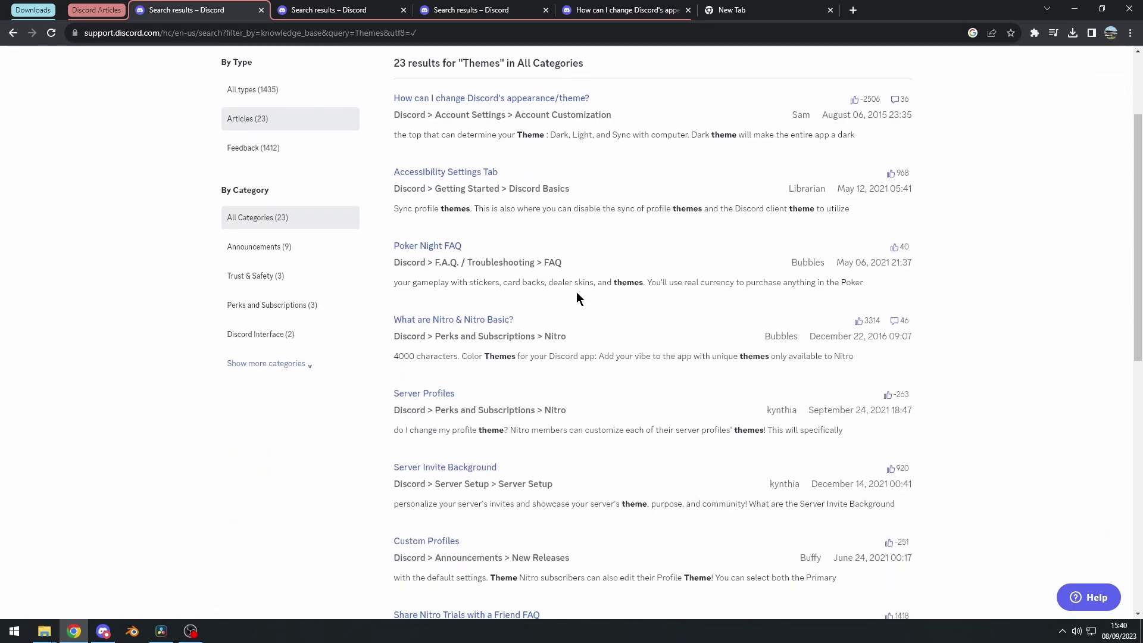
pyautogui.scroll(10, 576, 288)
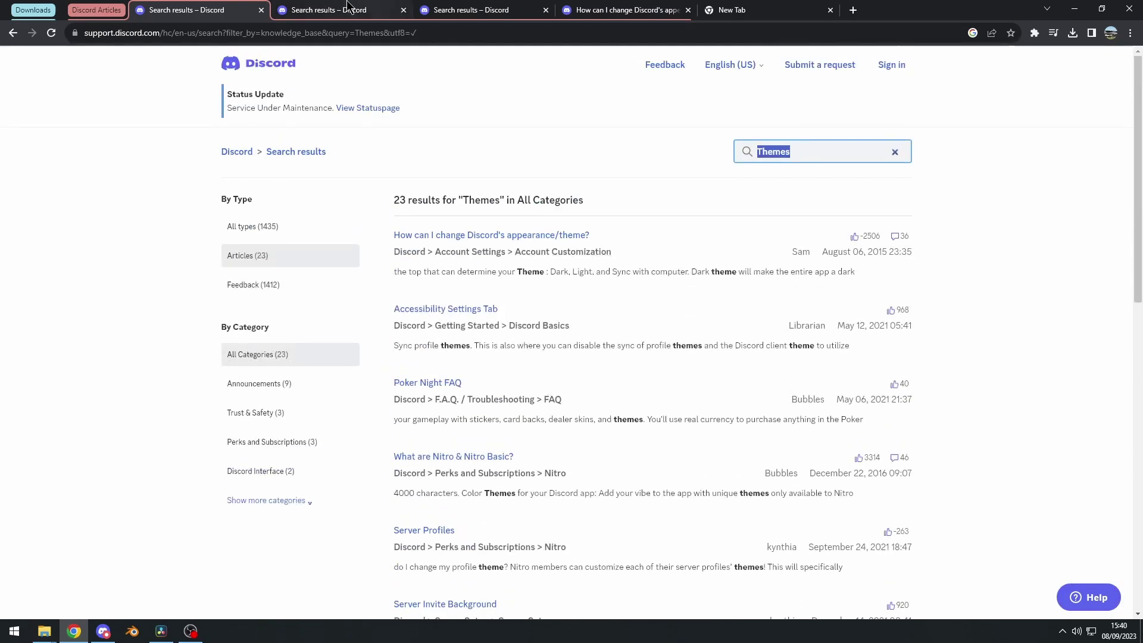
# Look through the Discord support article results for "Color".
pyautogui.hotkey('ctrl', 'Tab')
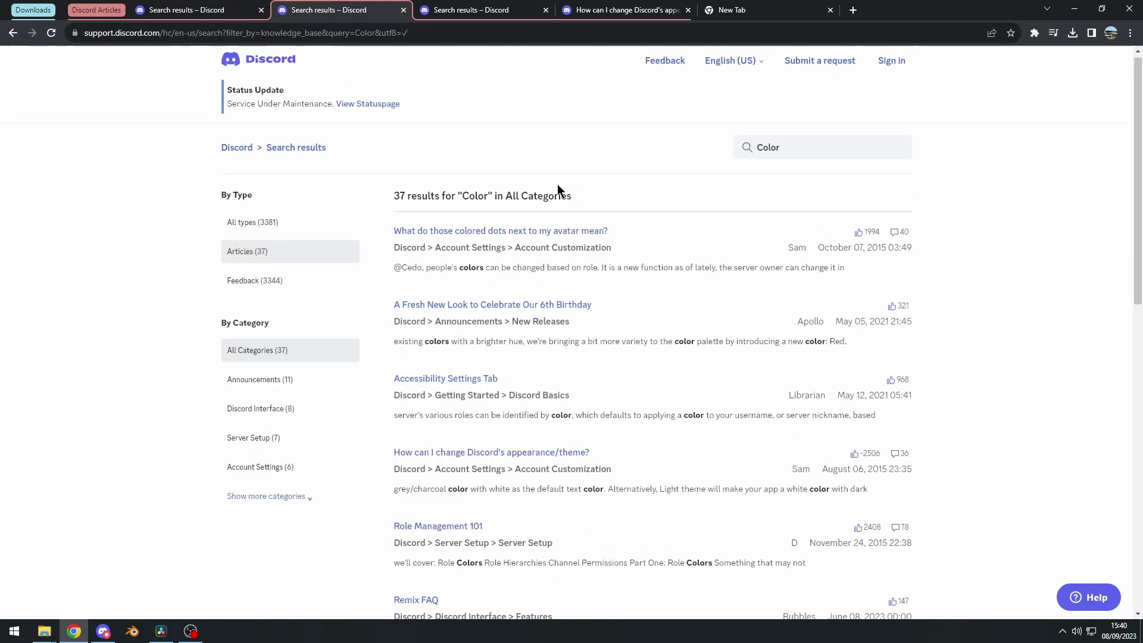
pyautogui.click(790, 151)
pyautogui.scroll(-3, 603, 231)
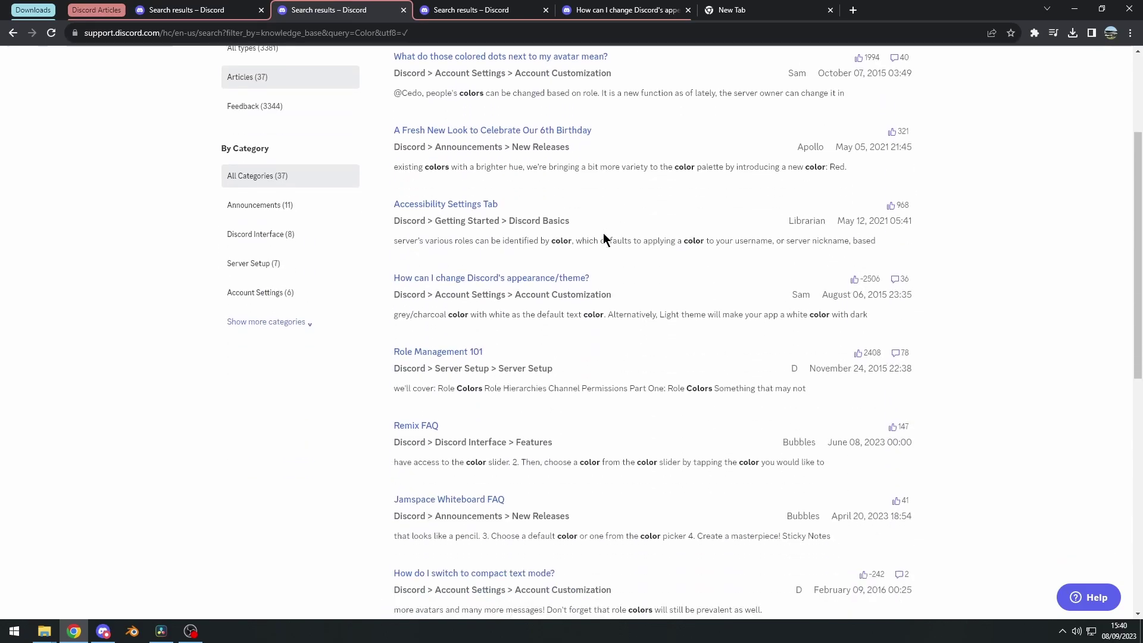
pyautogui.scroll(3, 603, 234)
# Examine the support article results for "discord appearances", highlighting the title of the TikTok LIVE Subscription's Customized Perk article.
pyautogui.click(467, 7)
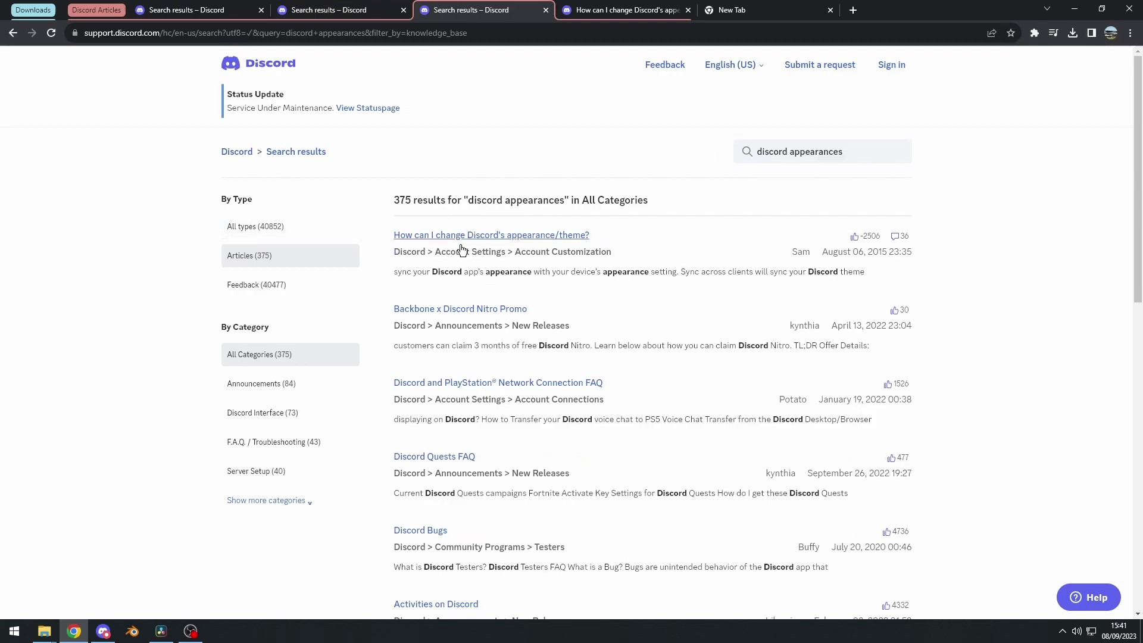
pyautogui.scroll(-7, 381, 269)
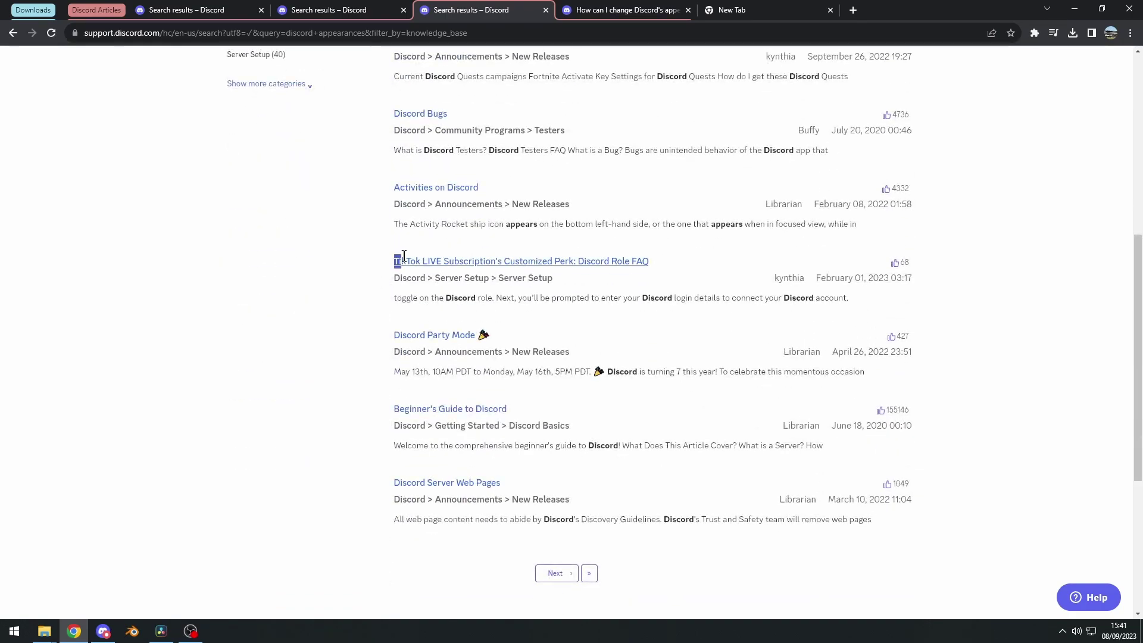
pyautogui.moveTo(404, 256); pyautogui.dragTo(651, 263)
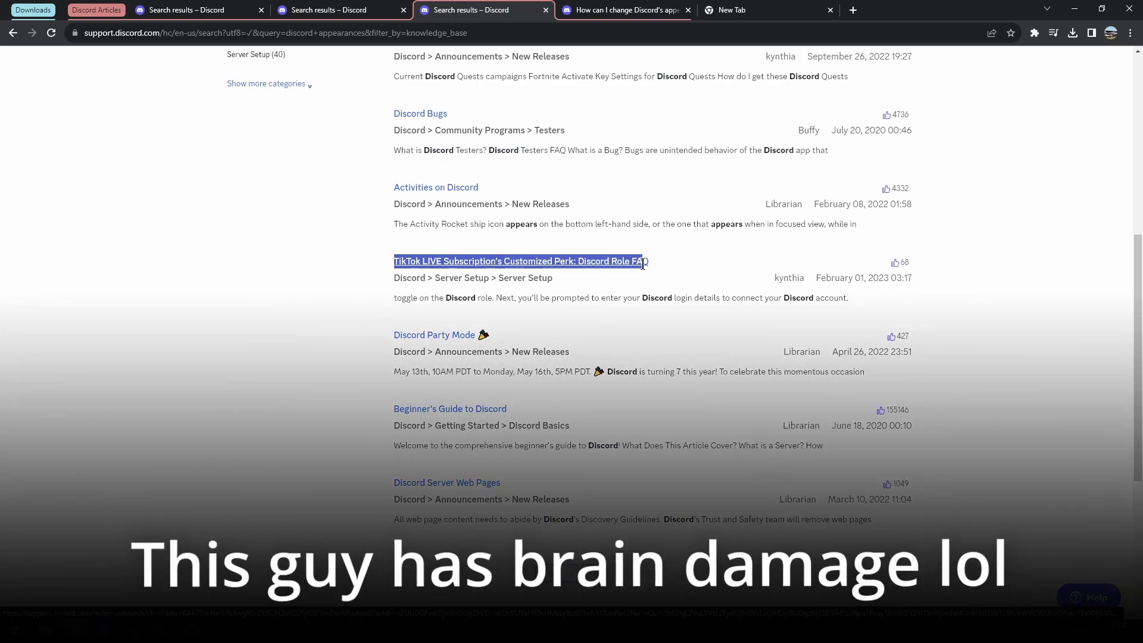
pyautogui.click(651, 263)
pyautogui.scroll(2, 312, 274)
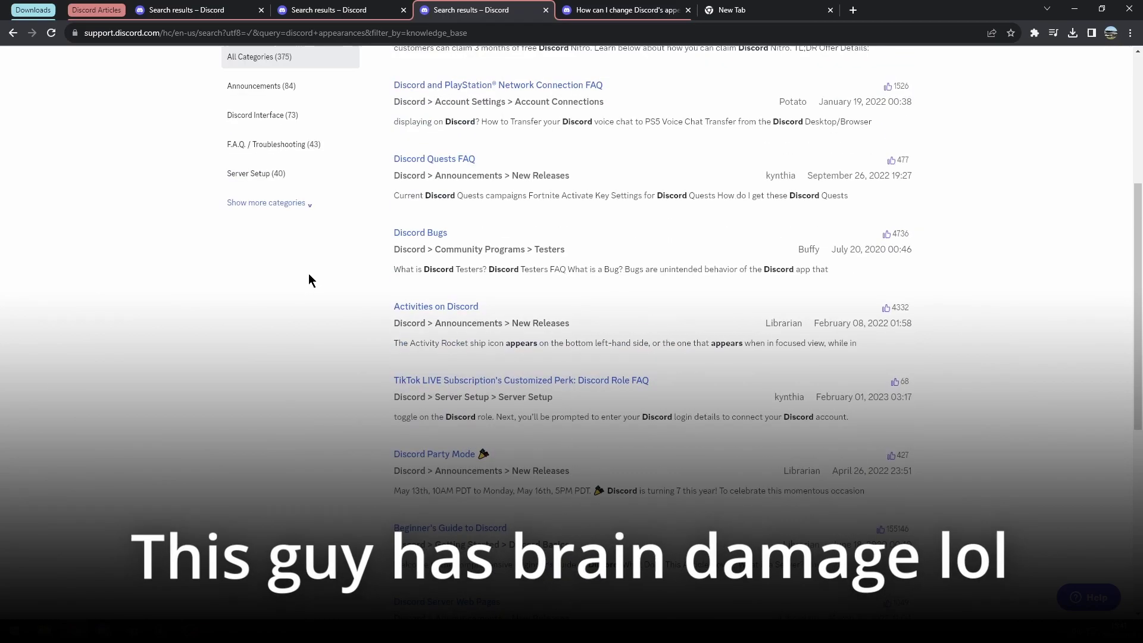
pyautogui.scroll(5, 387, 337)
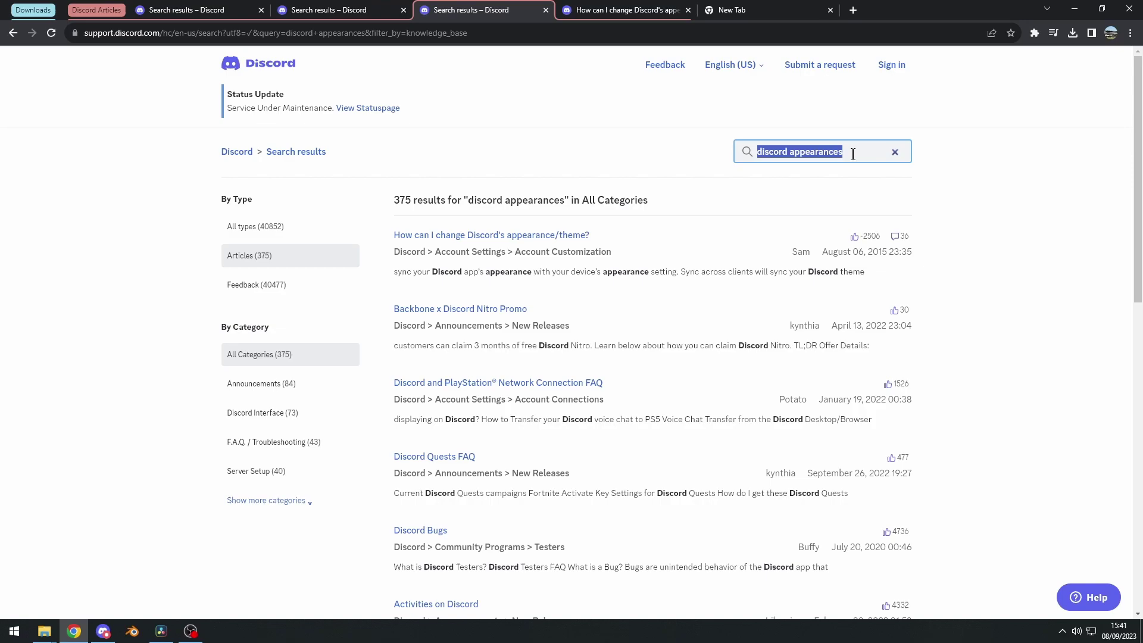
pyautogui.scroll(-6, 359, 352)
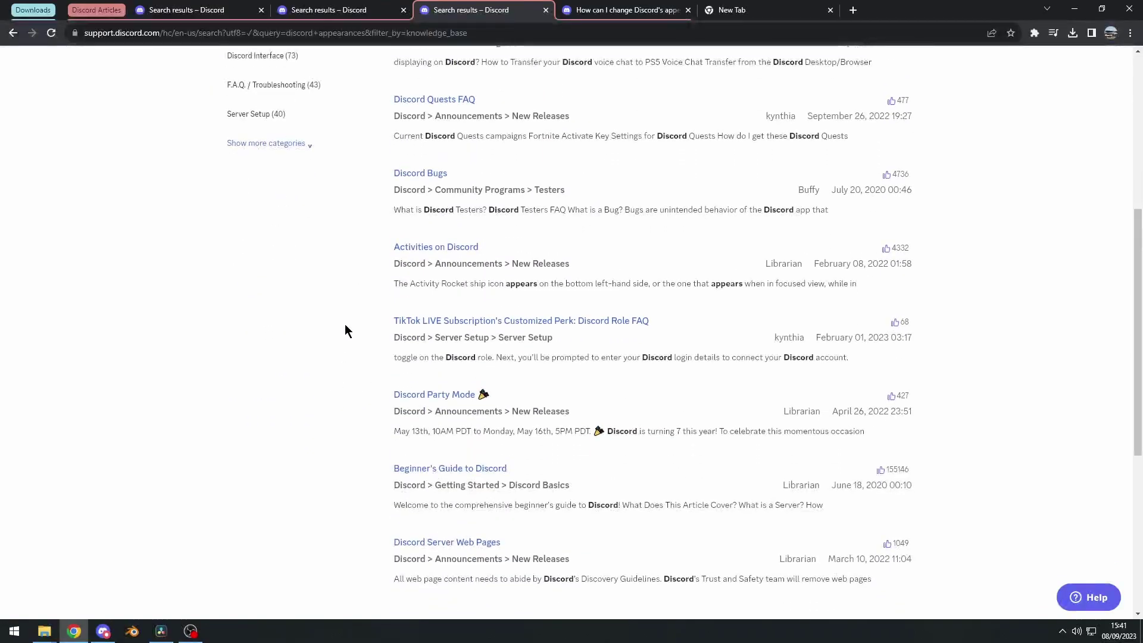
pyautogui.scroll(1, 351, 346)
pyautogui.moveTo(391, 381); pyautogui.dragTo(510, 380)
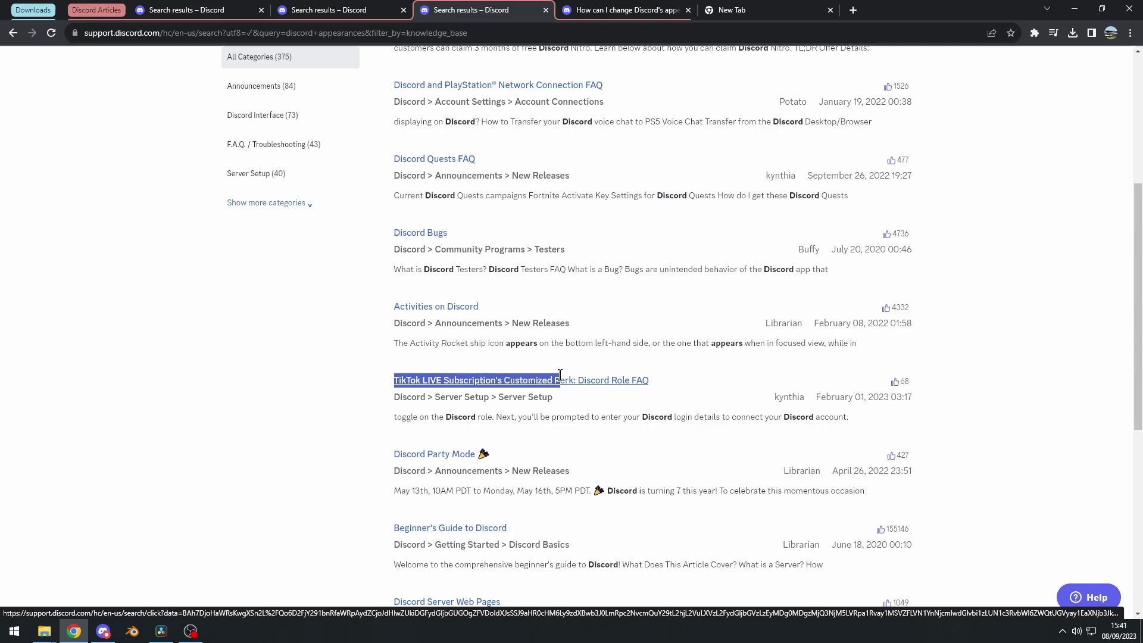
pyautogui.moveTo(597, 377); pyautogui.dragTo(658, 378)
pyautogui.click(671, 377)
pyautogui.scroll(-1, 381, 369)
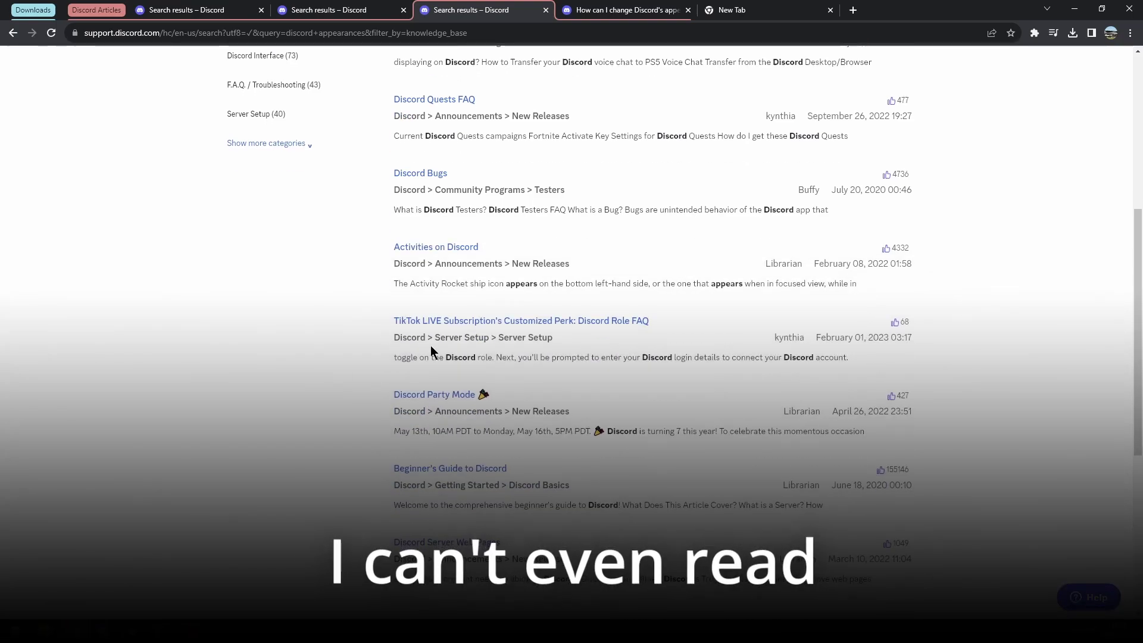
# Open the "TikTok LIVE Subscription's Customized Perk: Discord Role FAQ" article and skim its content.
pyautogui.click(467, 325)
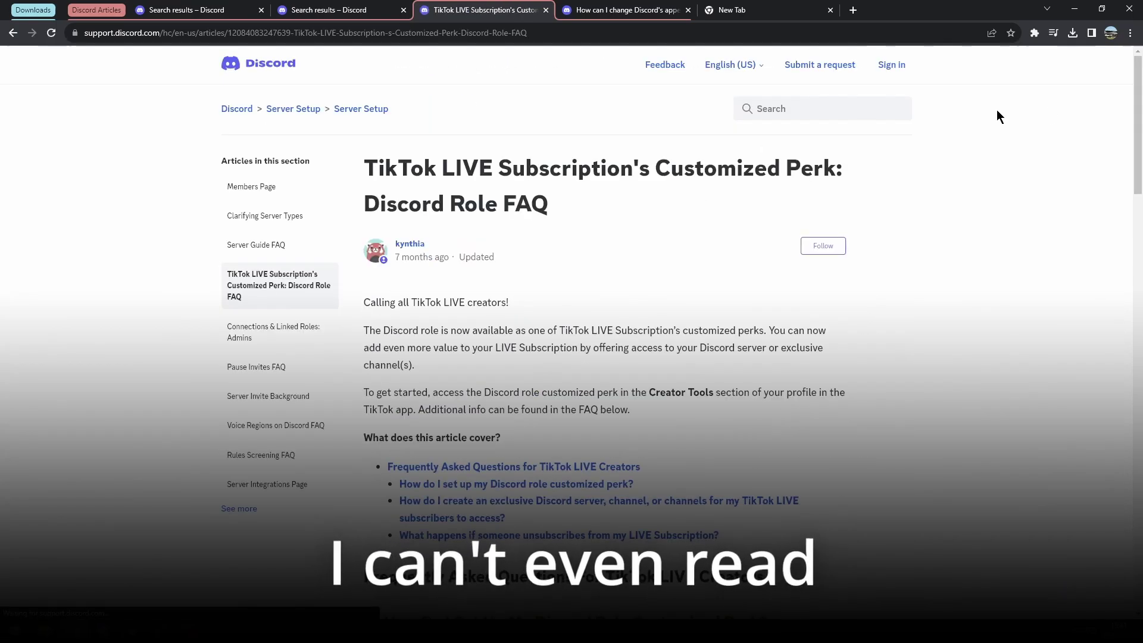
pyautogui.scroll(-4, 997, 109)
pyautogui.scroll(-6, 1066, 89)
pyautogui.scroll(11, 1075, 86)
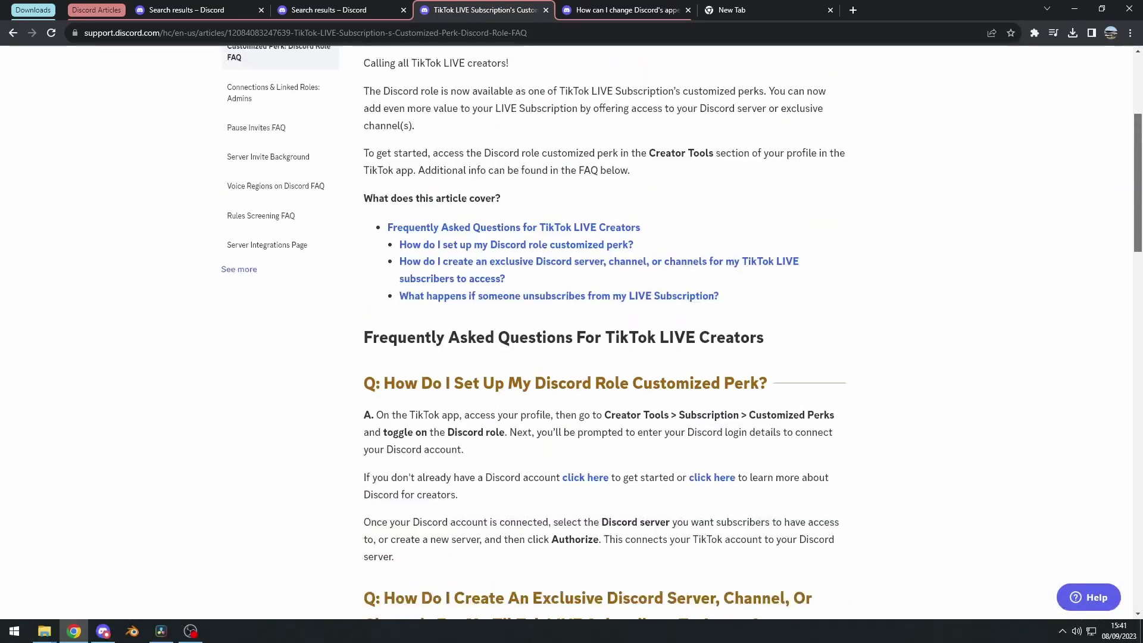
pyautogui.scroll(-13, 689, 245)
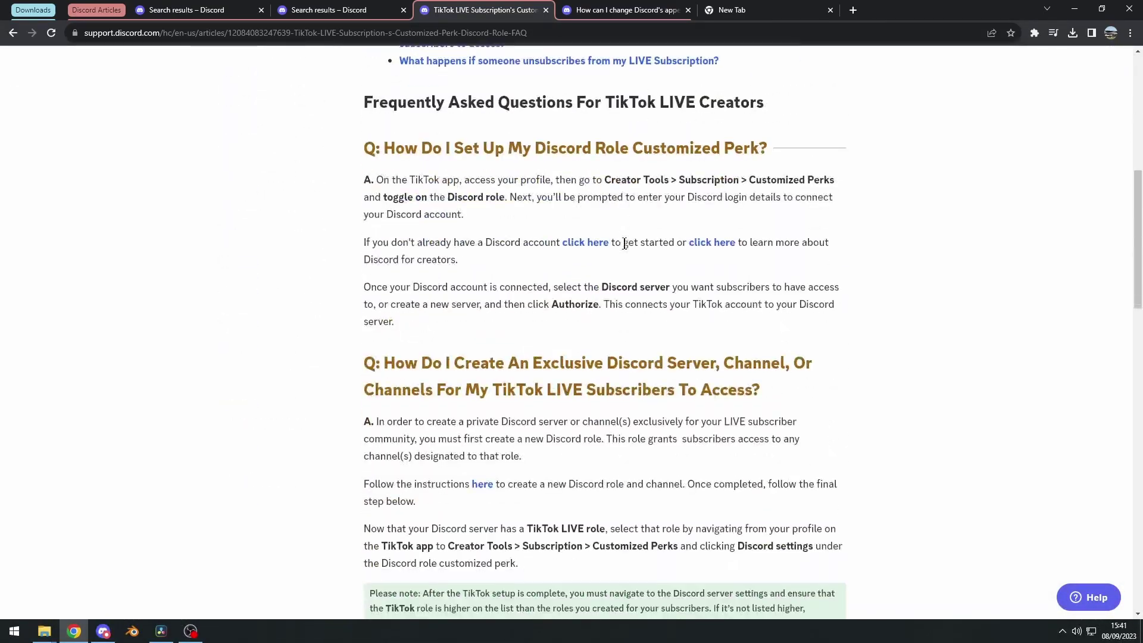
pyautogui.scroll(4, 802, 262)
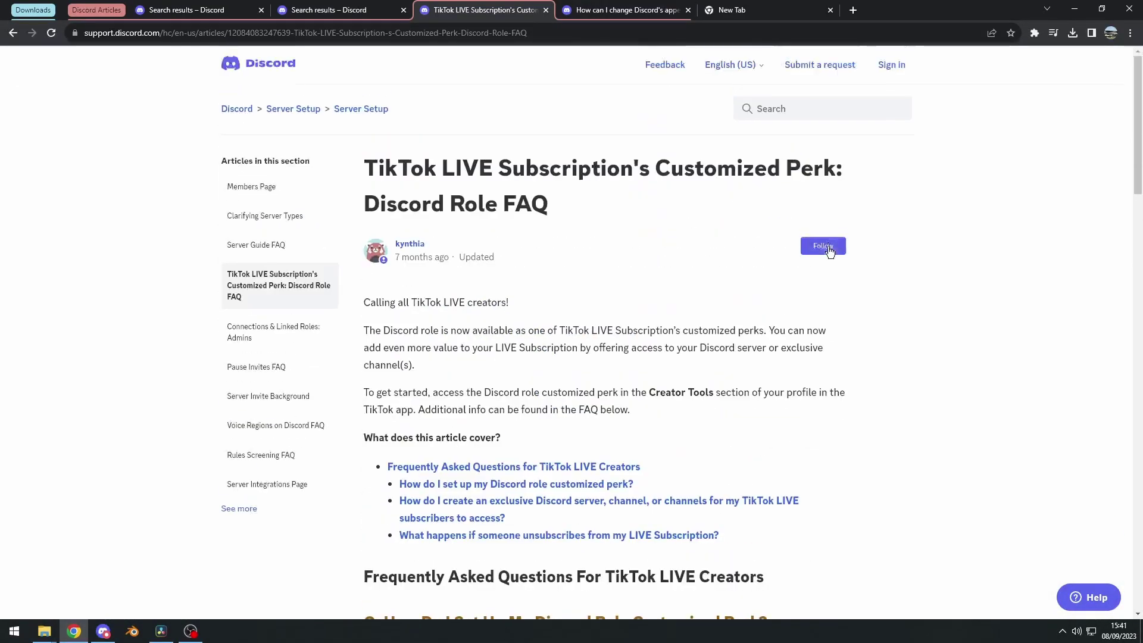
# Skim the "How can I change Discord's appearance/theme?" article, then return from the TikTok article to the "discord appearances" search results.
pyautogui.hotkey('ctrl', 'Tab')
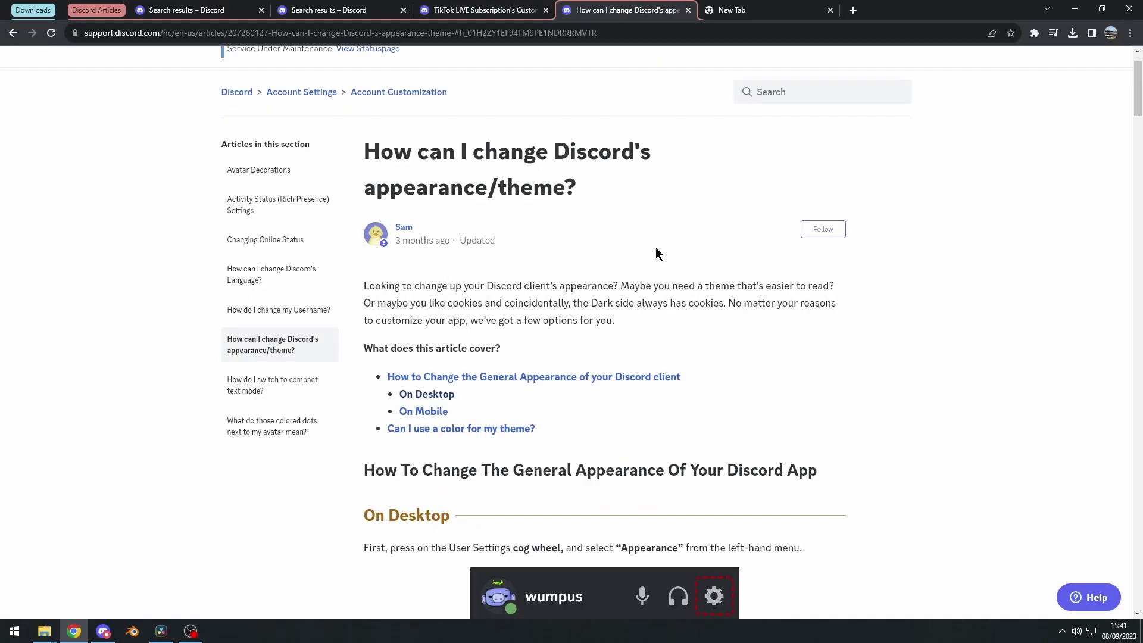
pyautogui.scroll(-15, 656, 253)
pyautogui.scroll(16, 397, 285)
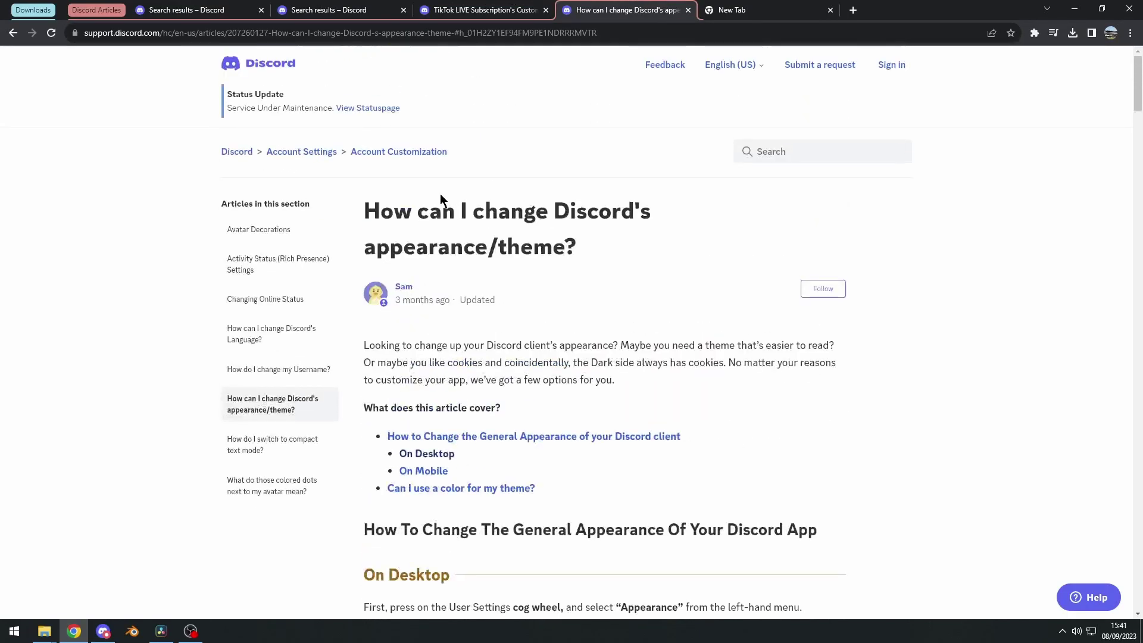
pyautogui.scroll(-18, 441, 194)
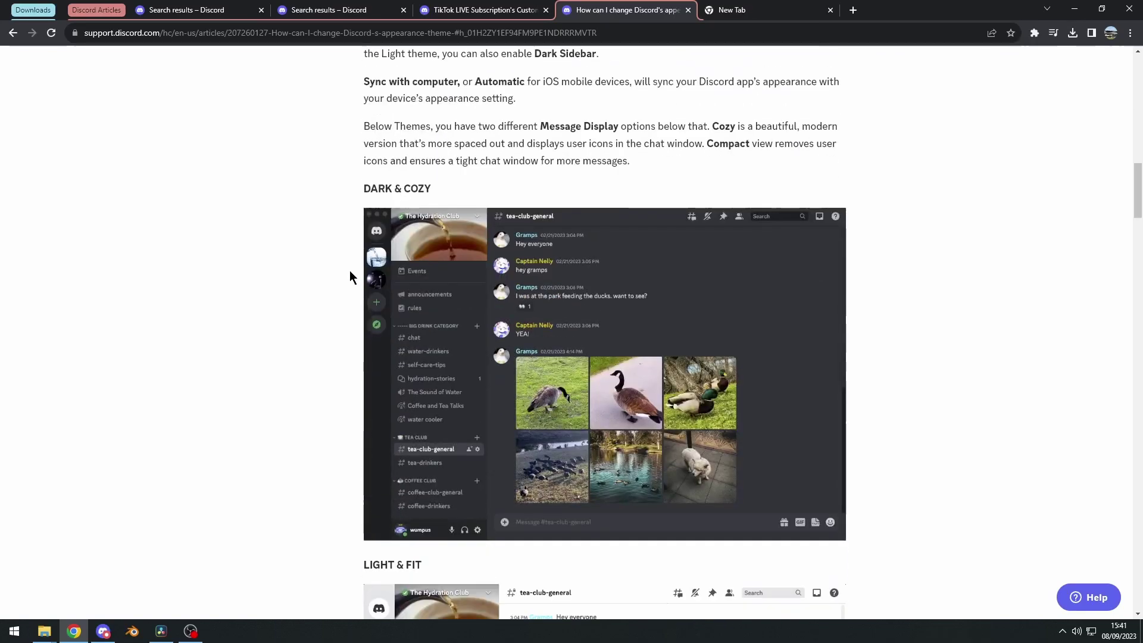
pyautogui.scroll(8, 349, 270)
pyautogui.click(438, 10)
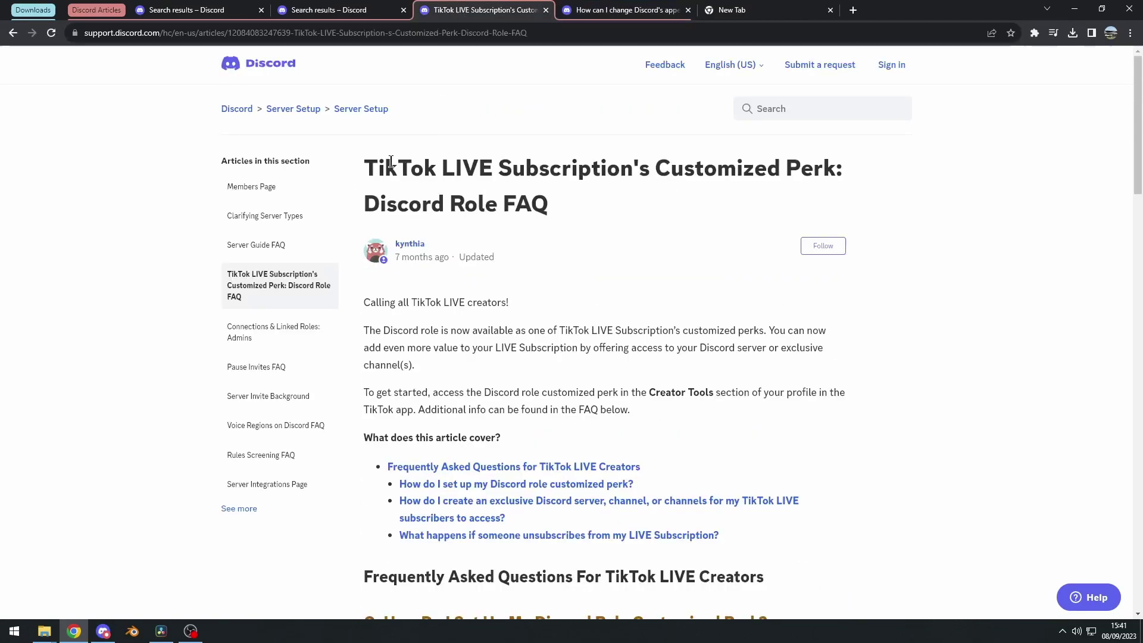
pyautogui.click(15, 37)
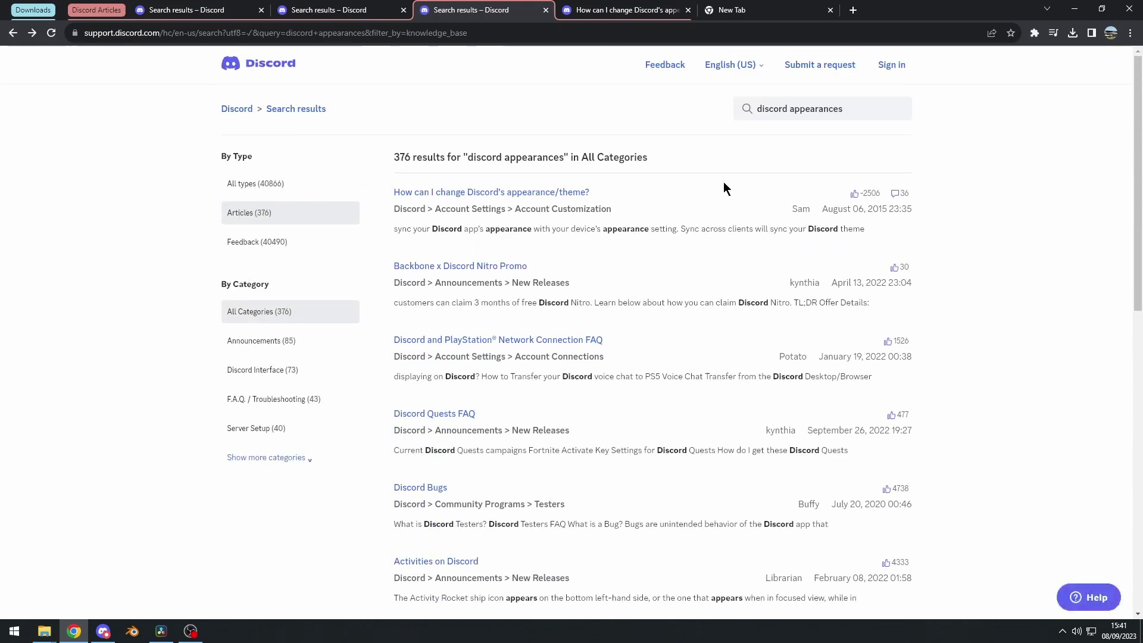